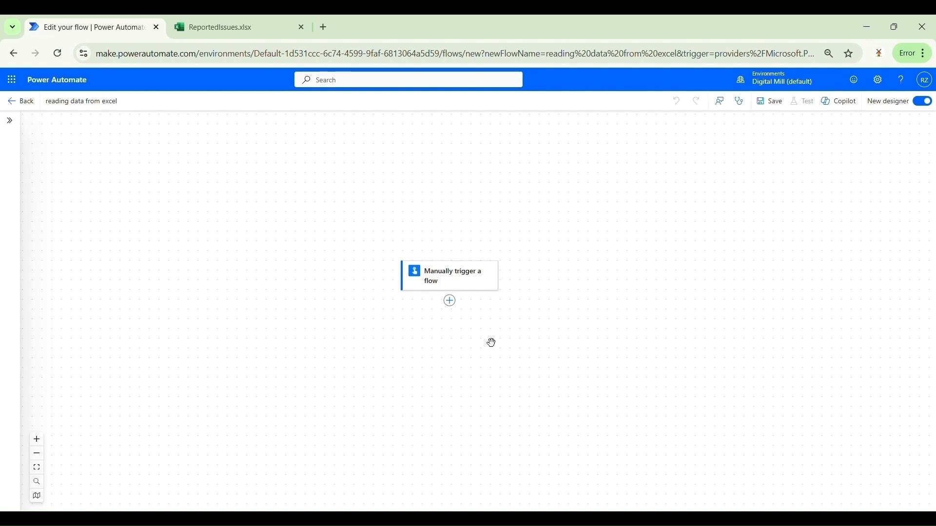
Switch from the flow designer to the ReportedIssues.xlsx workbook with its five reported issues
left_click(280, 21)
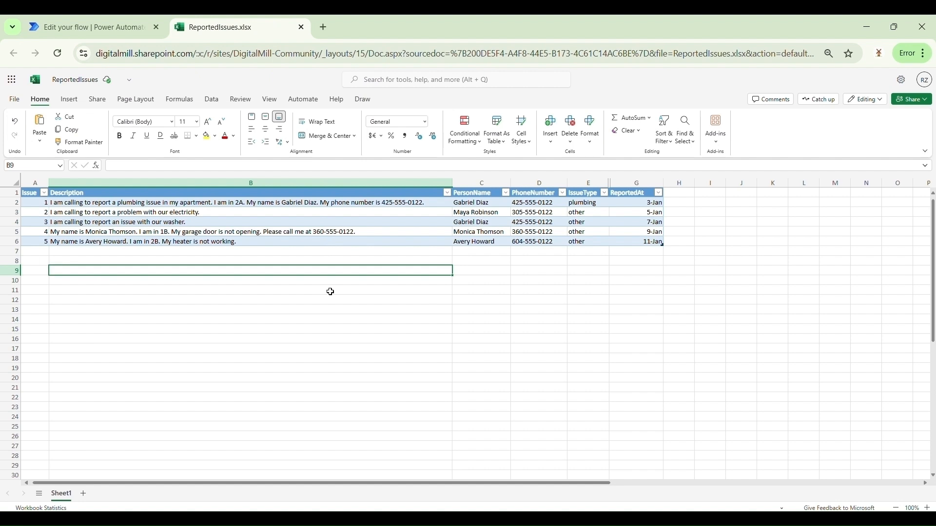
left_click_drag(45, 202, 48, 234)
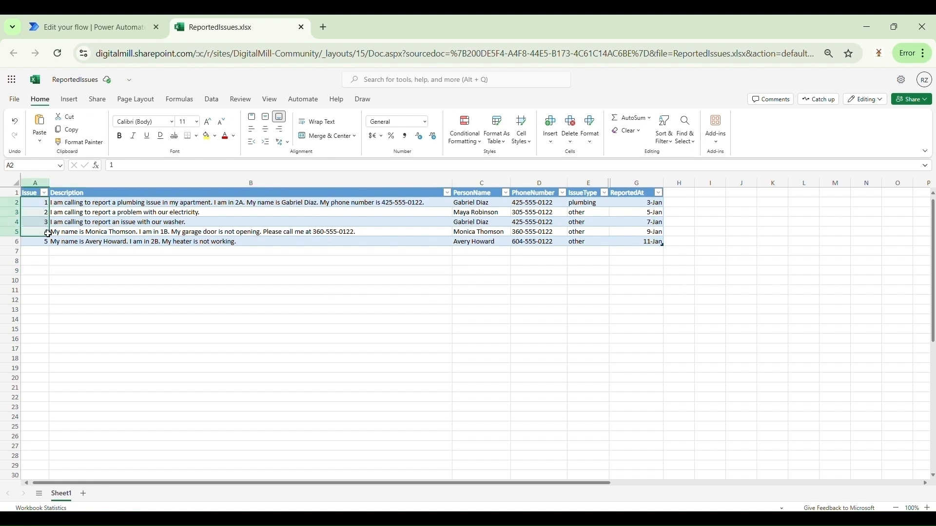
left_click(161, 223)
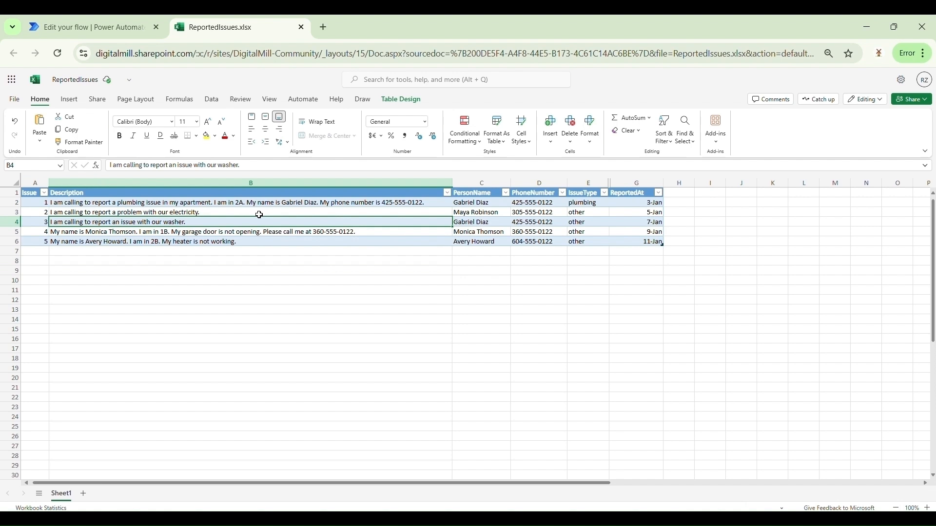
left_click(491, 226)
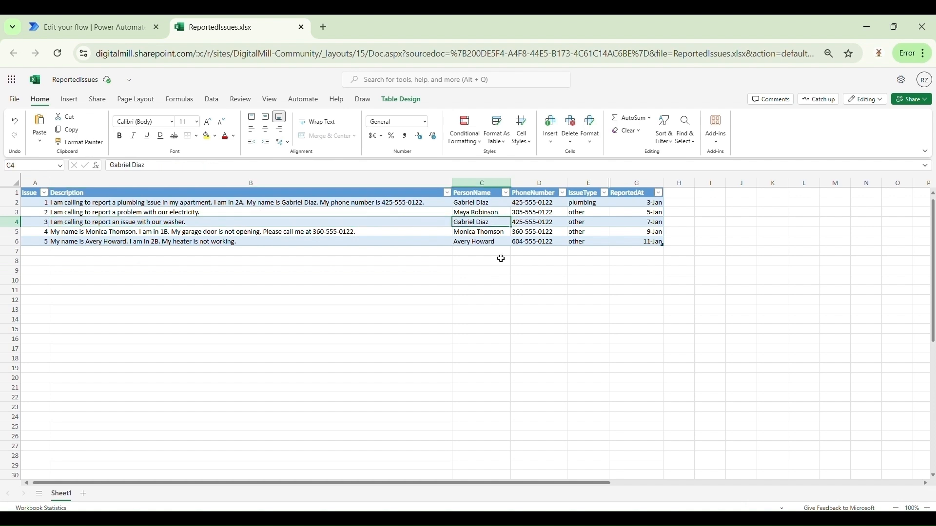
left_click(547, 214)
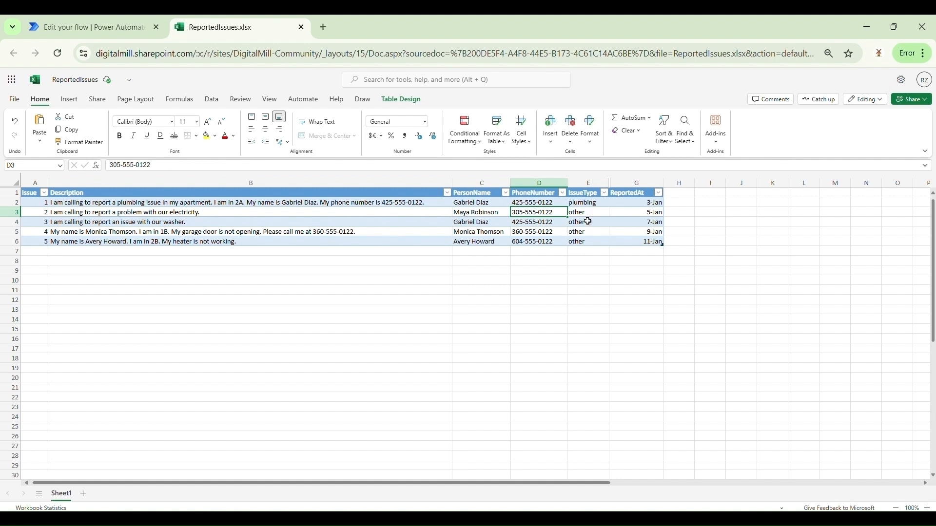
left_click_drag(591, 223, 597, 249)
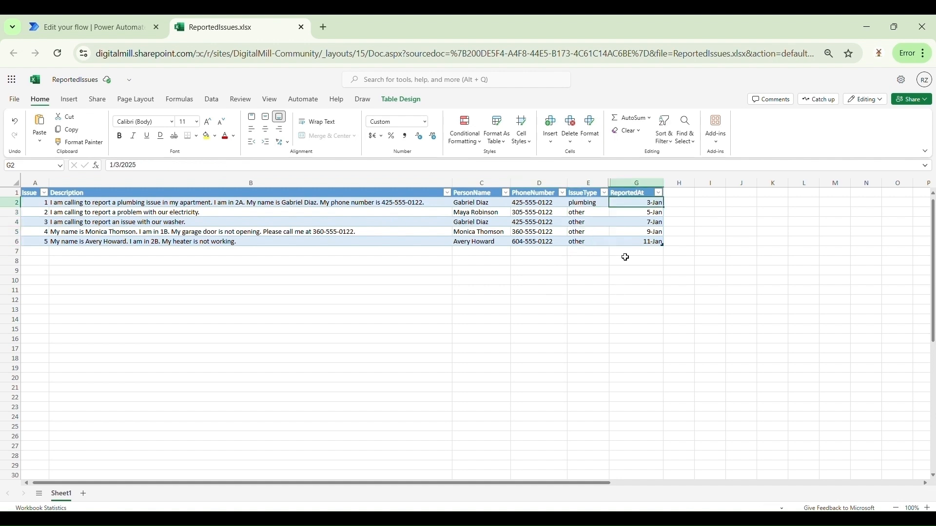
left_click(625, 255)
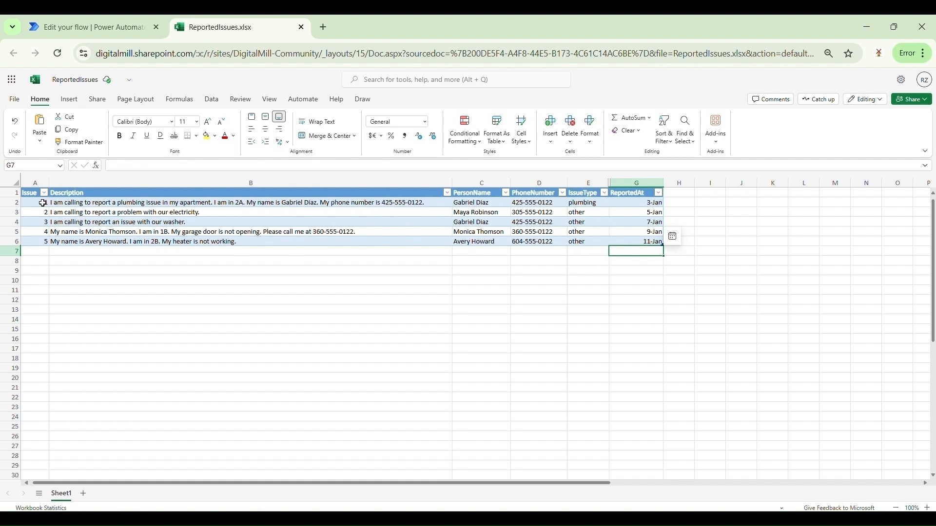
left_click_drag(42, 202, 659, 244)
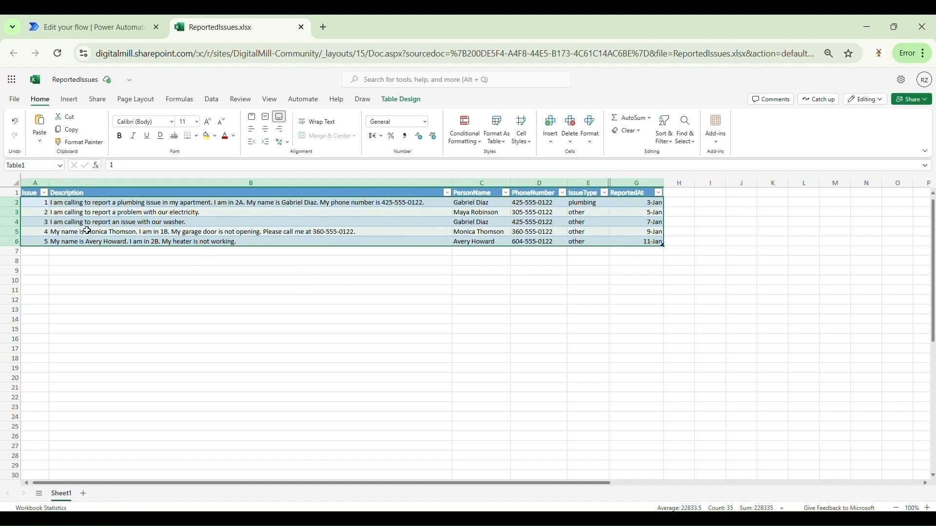
left_click(44, 225)
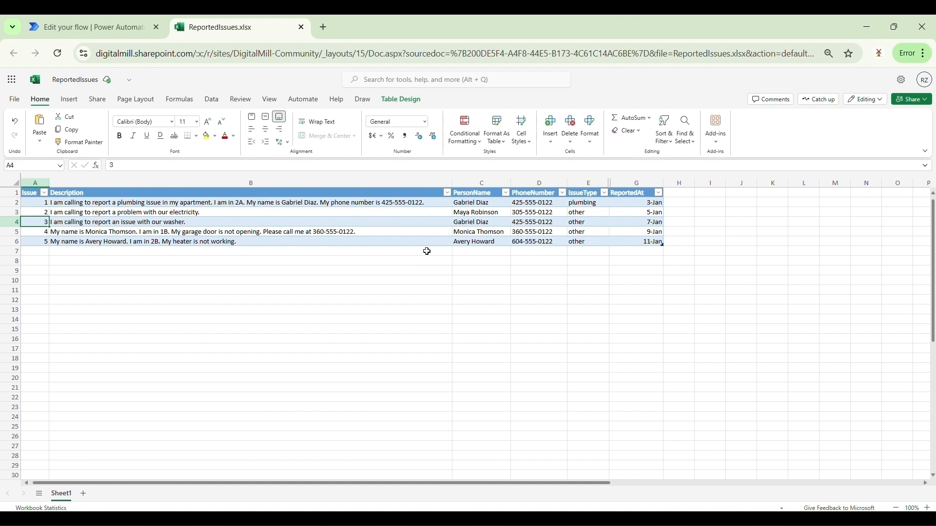
left_click(497, 205)
left_click(496, 227)
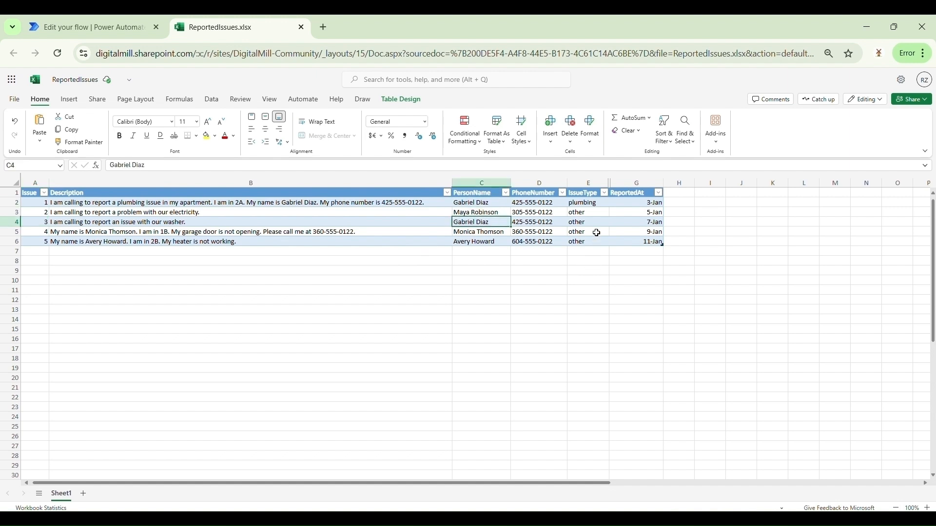
left_click(596, 217)
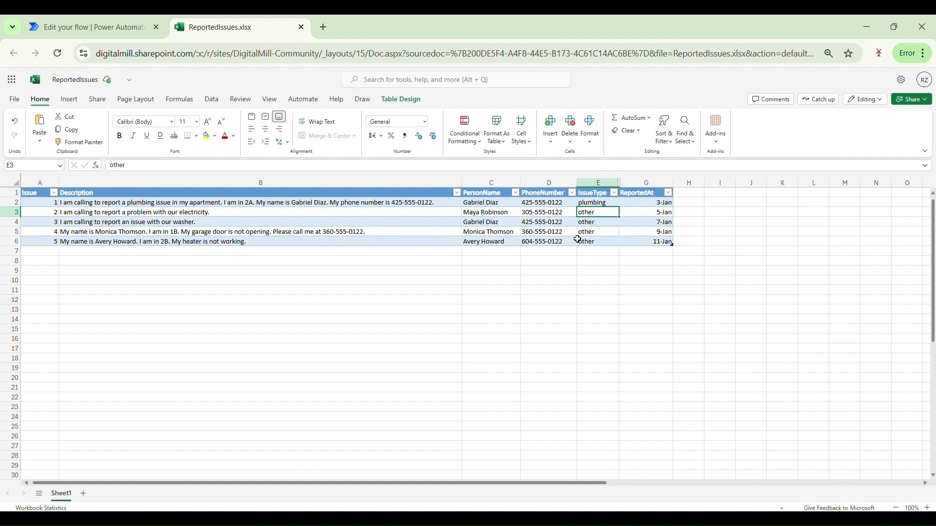
Copy issues 2–5 and their descriptions from A3:B6 into A15:B18
left_click_drag(49, 212, 73, 241)
key("ctrl+c")
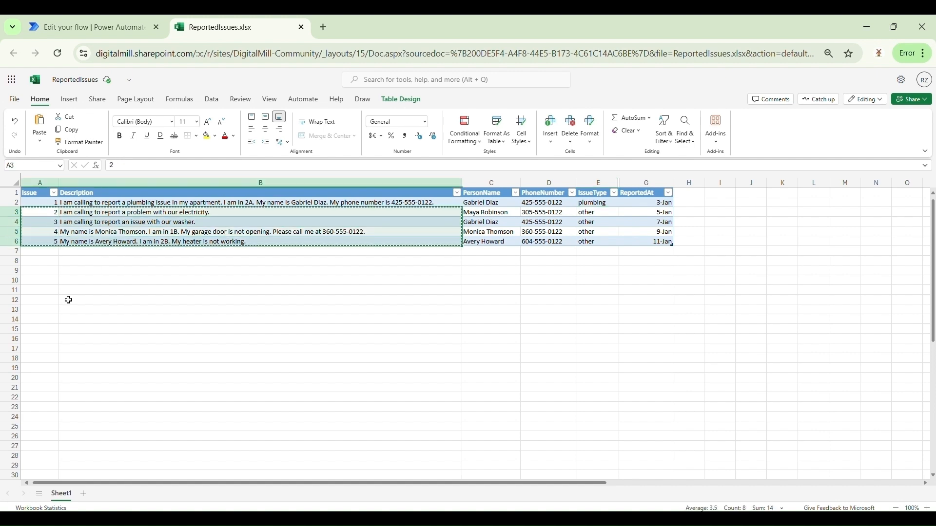
left_click(49, 330)
key("ctrl+v")
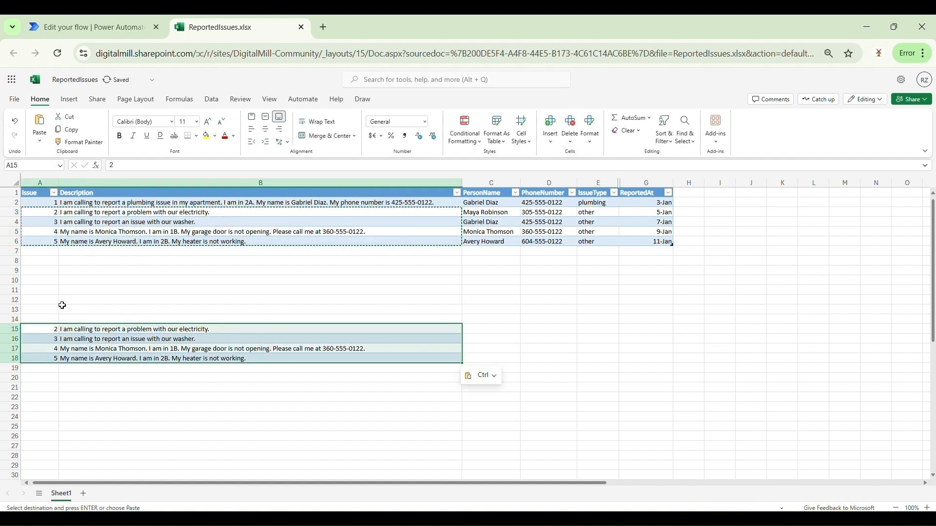
Add the column headings 'id' in A14 and 'header' in B14
left_click(48, 318)
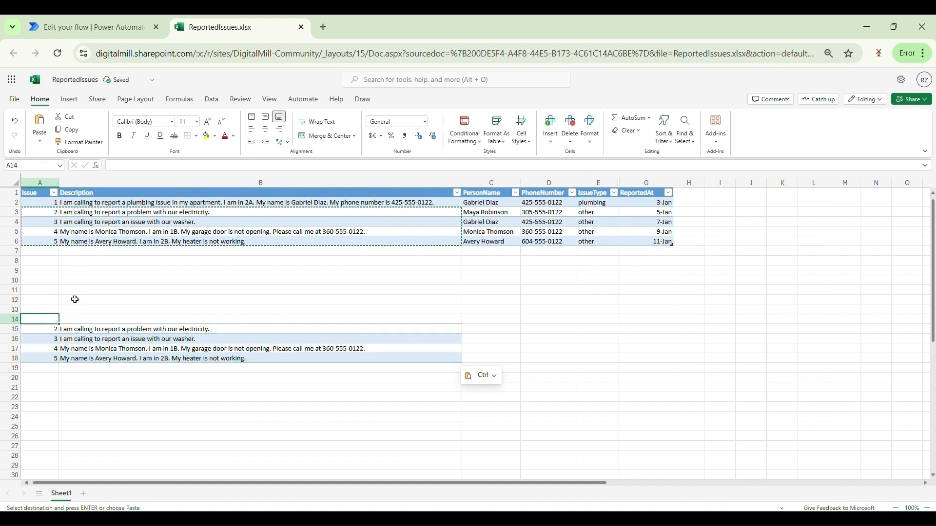
type("id")
key("Tab")
type("header")
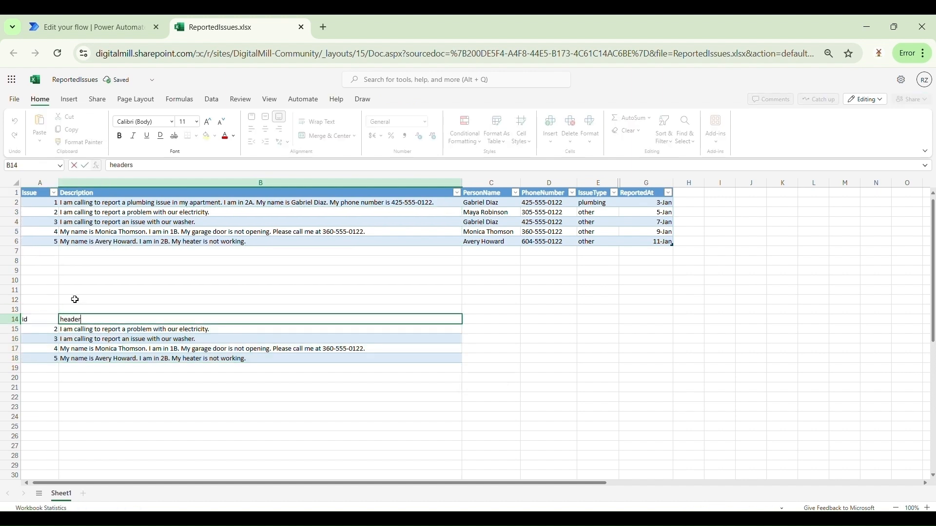
key("Tab")
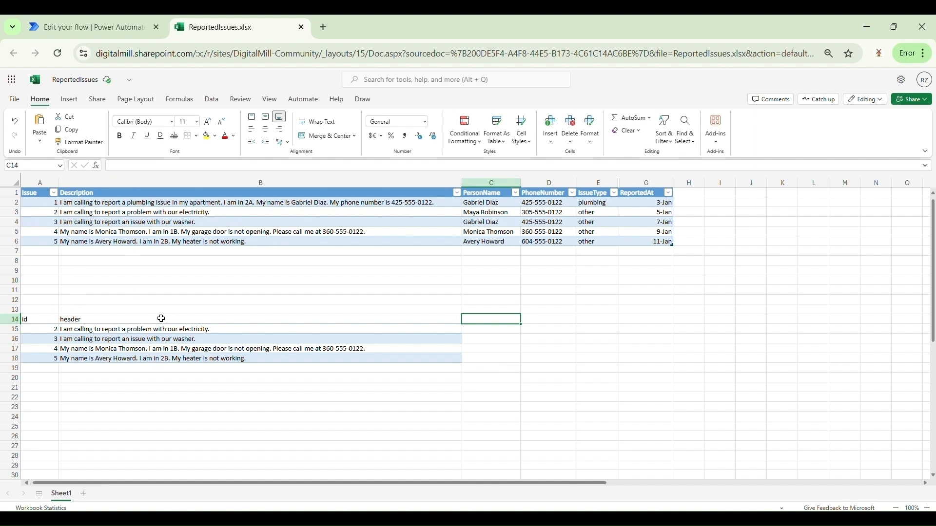
Inspect the descriptions and IssueType values in the original issues table
left_click(88, 215)
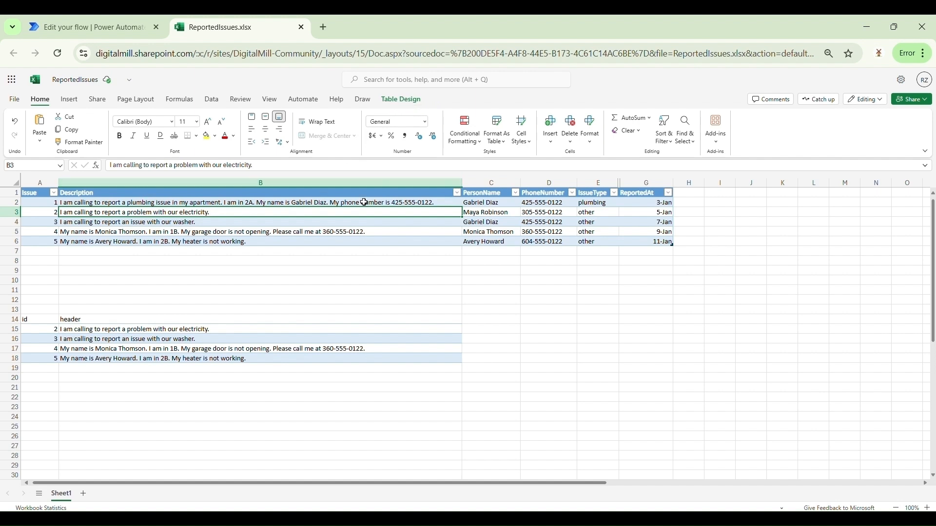
left_click(551, 222)
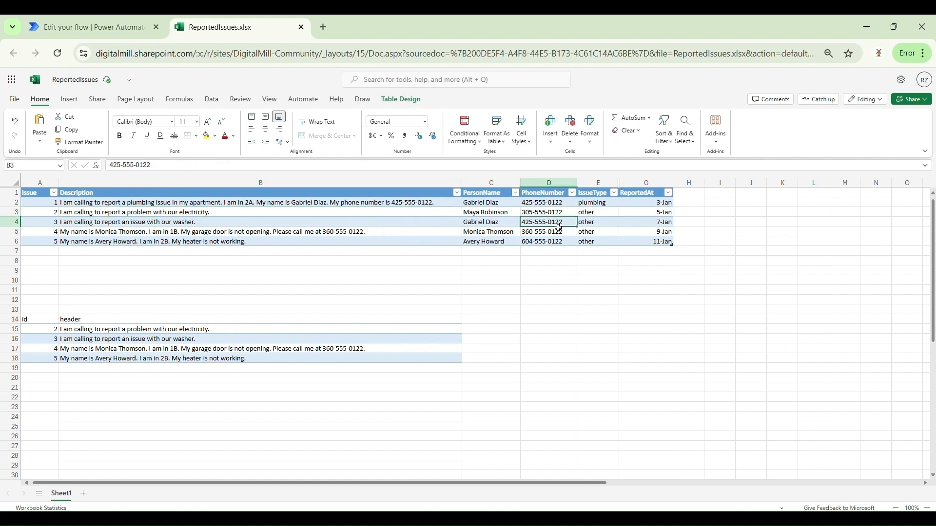
left_click(305, 243)
left_click(487, 202)
left_click(590, 225)
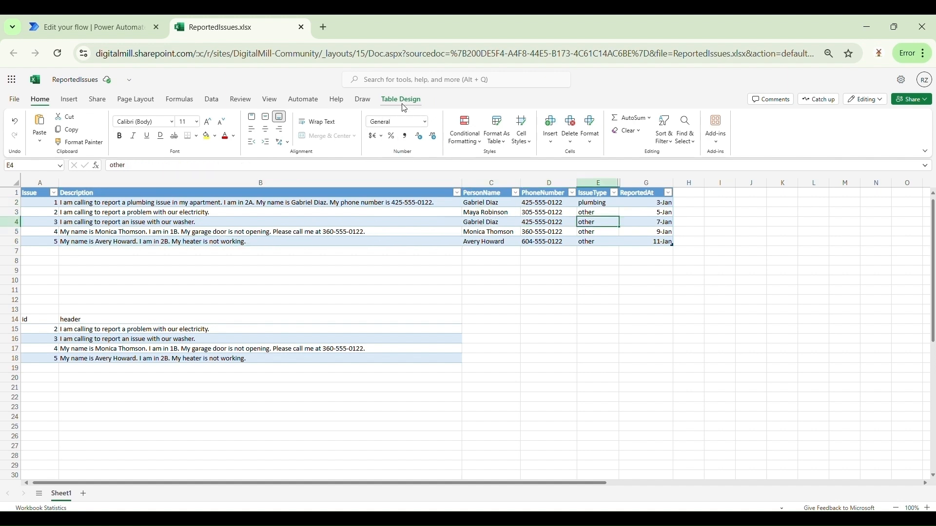
left_click(586, 290)
left_click(428, 283)
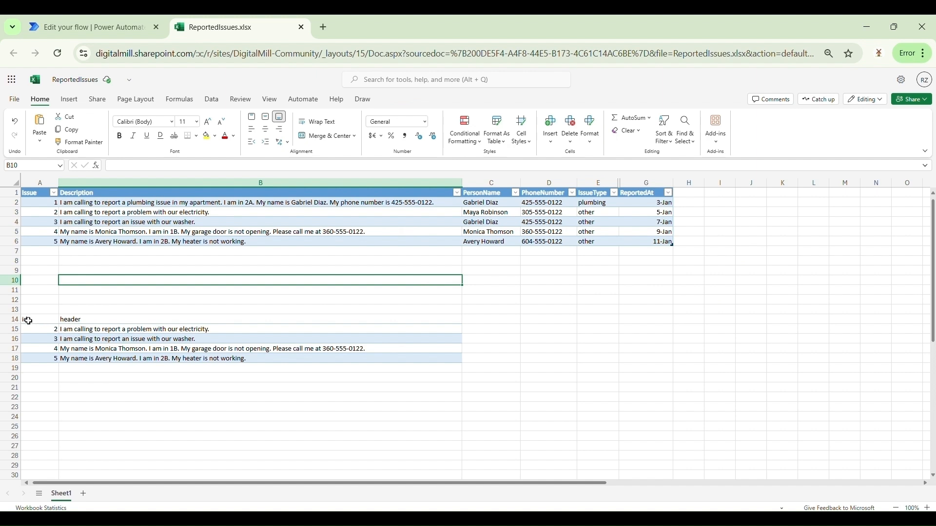
Check the copied issue numbers and descriptions, then select the id/header block A14:B18
left_click(66, 341)
left_click(53, 361)
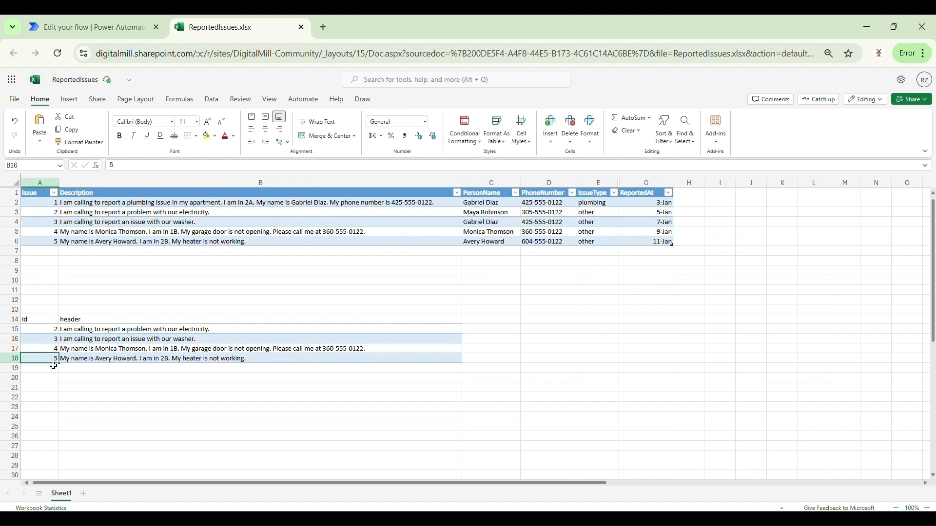
left_click(146, 349)
left_click(149, 330)
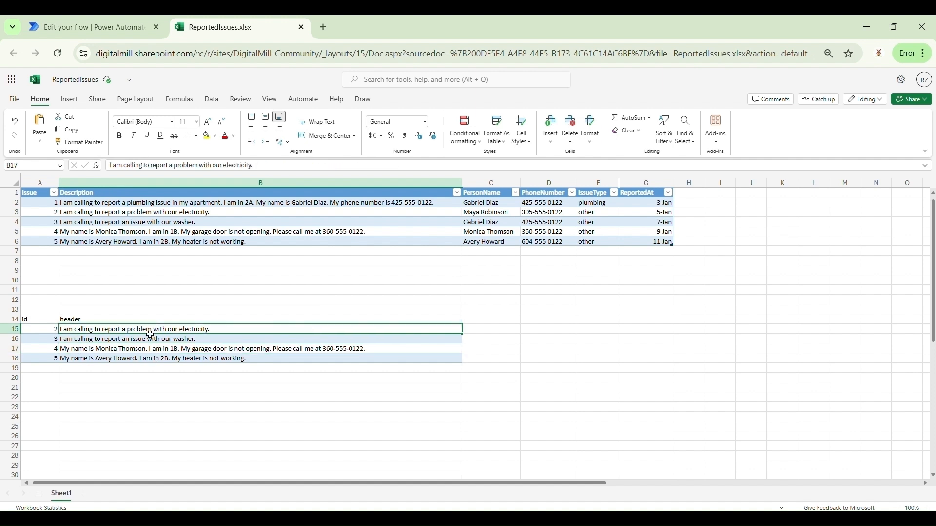
left_click(52, 343)
left_click(119, 349)
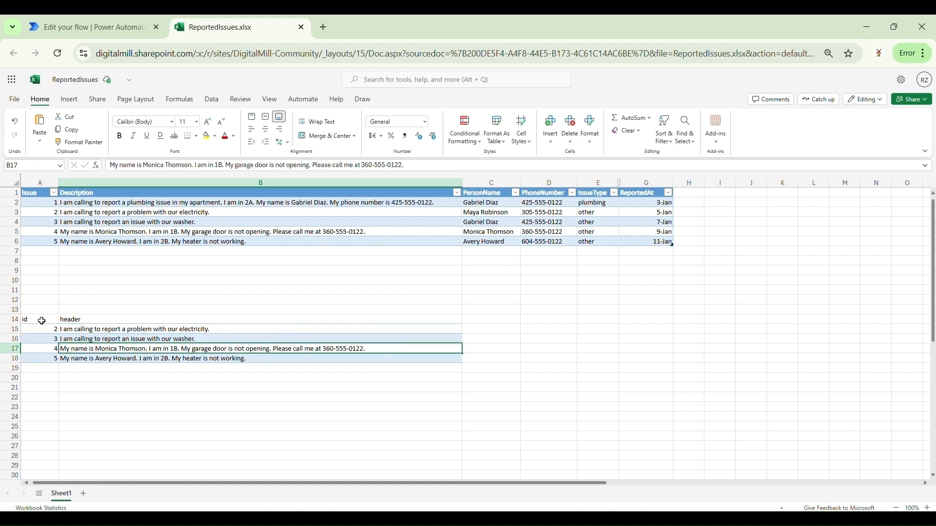
left_click_drag(41, 321, 174, 359)
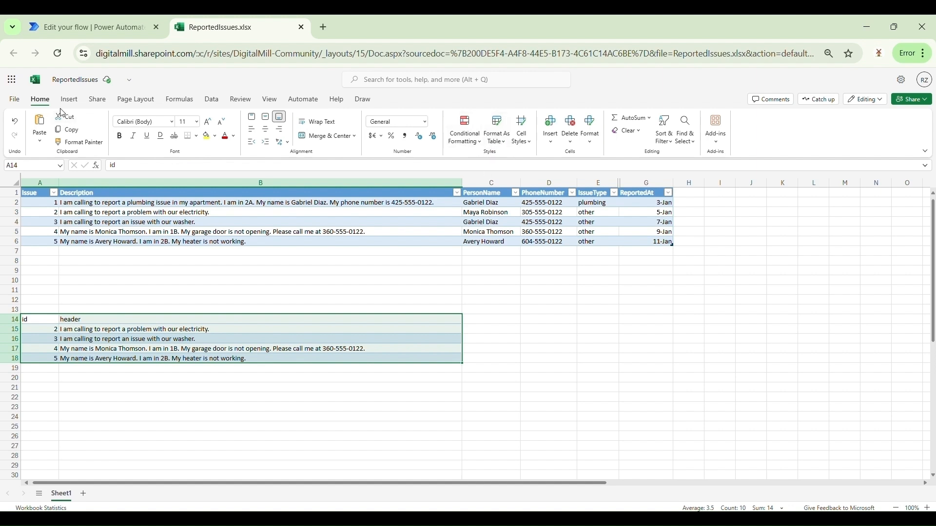
Format A14:B18 as a table with headers using a light table style
left_click(496, 129)
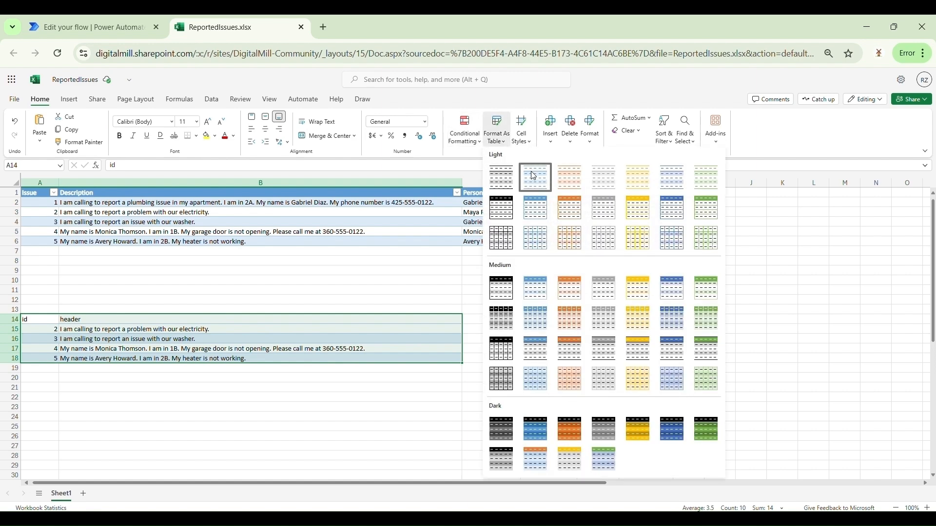
left_click(507, 183)
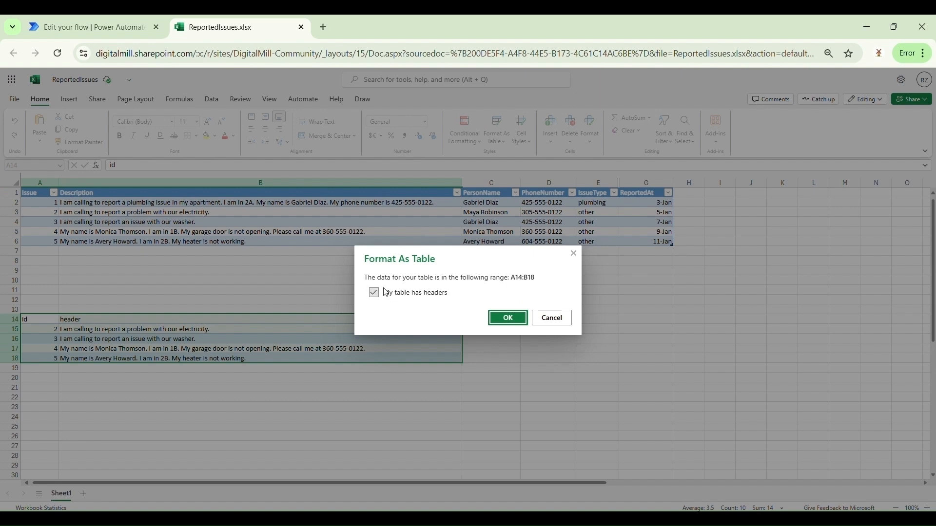
left_click(507, 318)
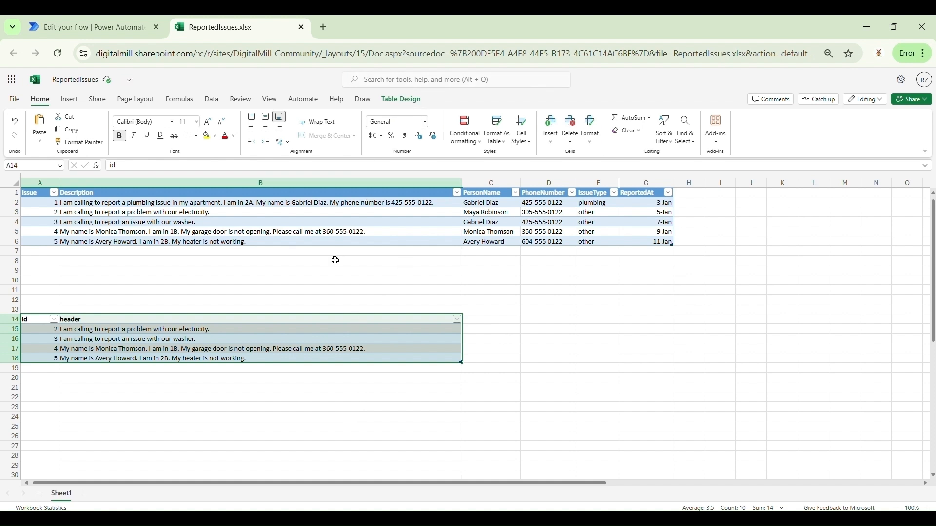
Change the id/header table to an orange table style
left_click(624, 338)
left_click(382, 418)
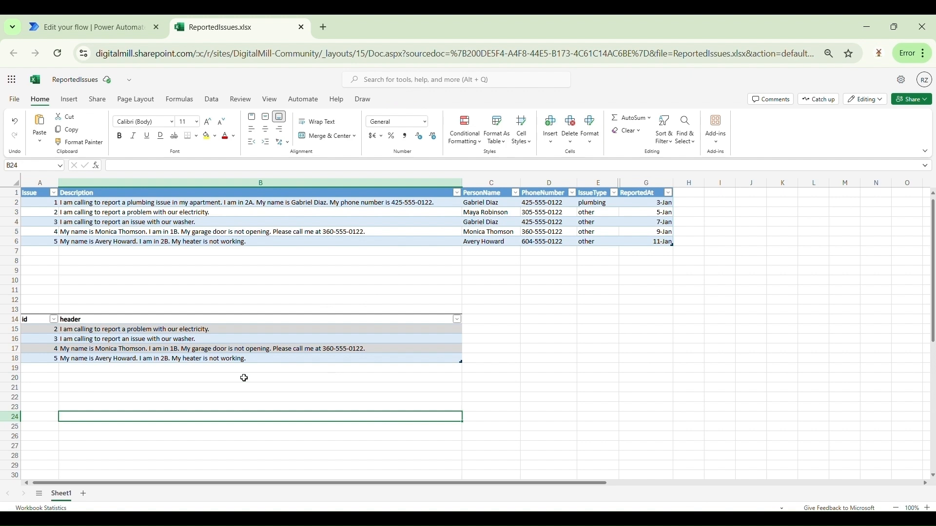
left_click(245, 346)
left_click(400, 99)
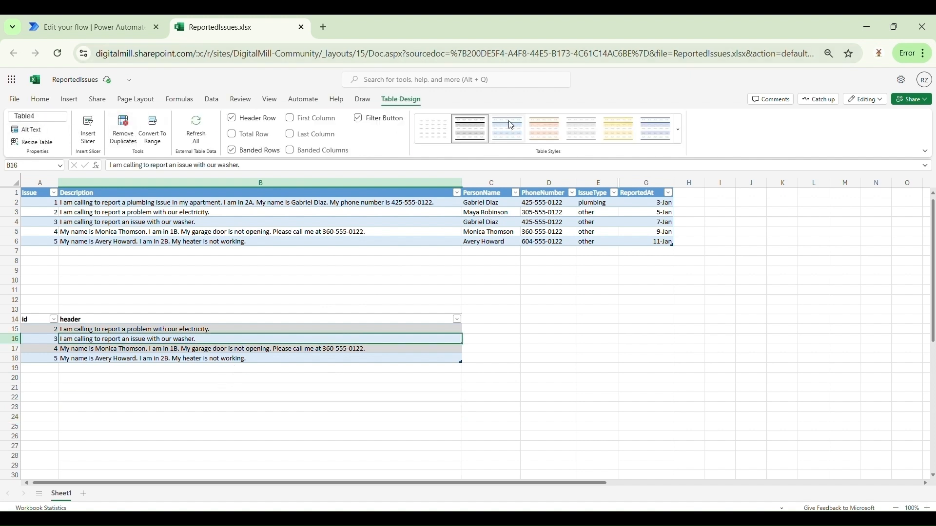
left_click(545, 128)
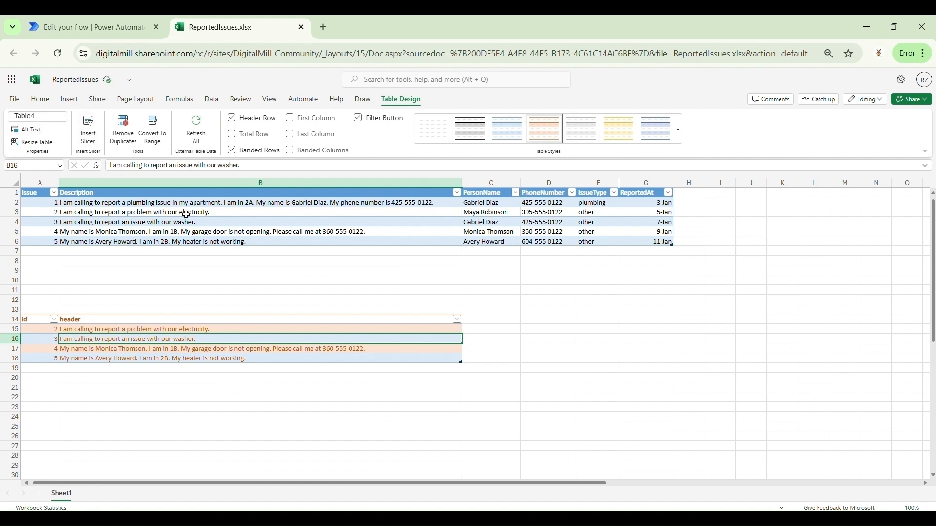
Rename the main reported-issues table to 'Issues'
left_click(90, 216)
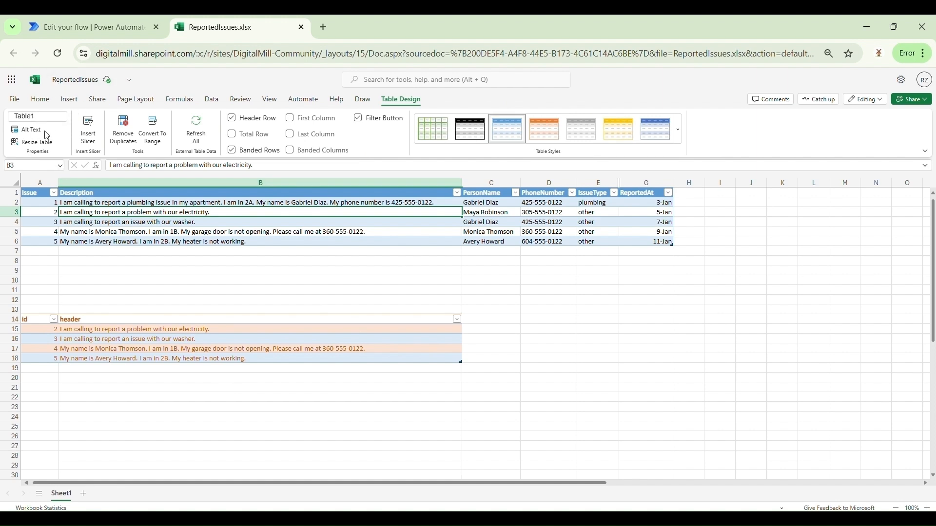
left_click(57, 122)
type("Issues")
key("Return")
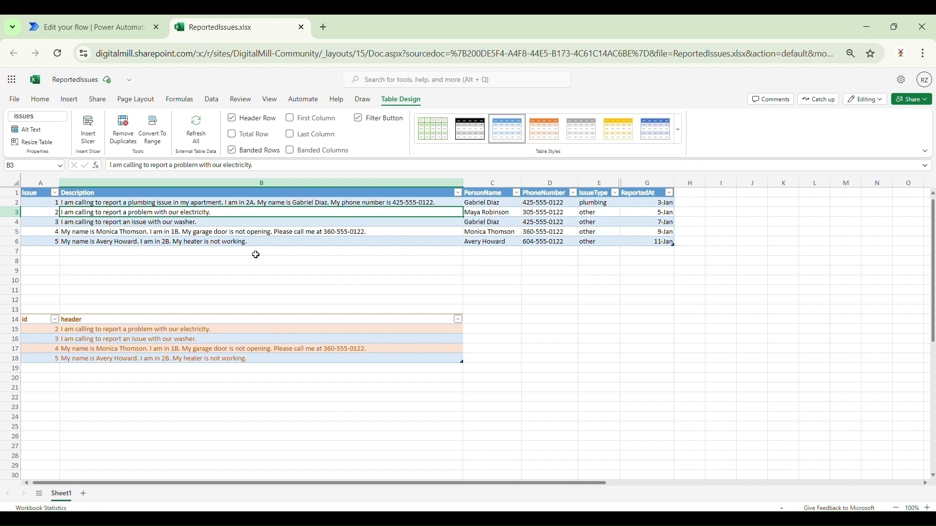
Back in the flow, search 'list rows present' and add the Excel List rows present in a table action below the trigger
left_click(119, 26)
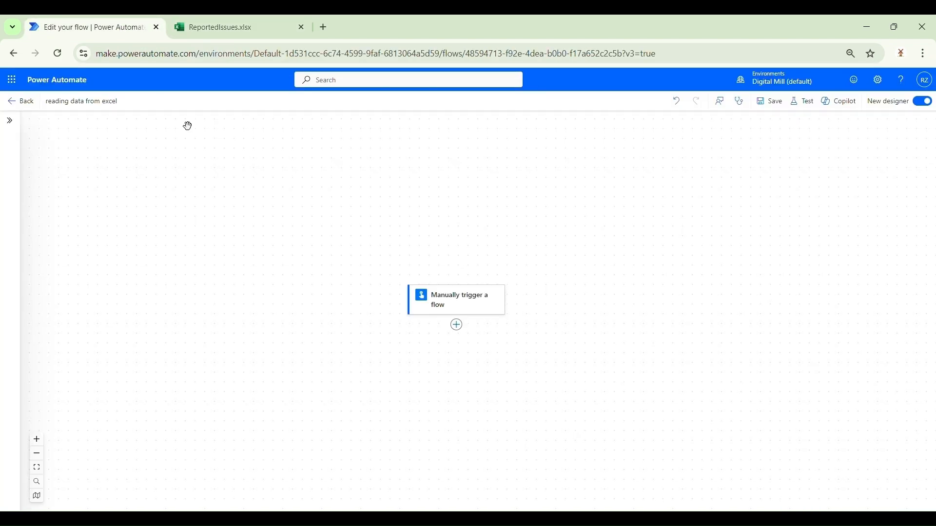
left_click(469, 334)
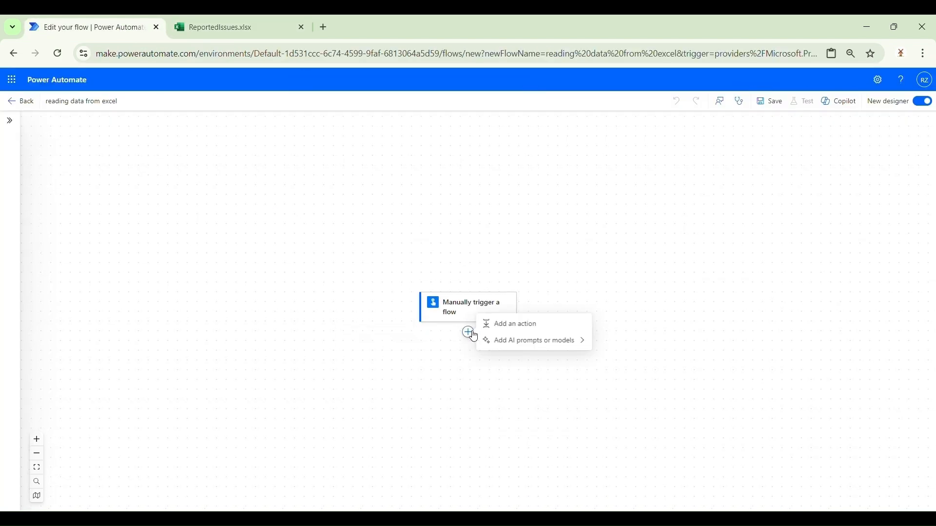
left_click(516, 328)
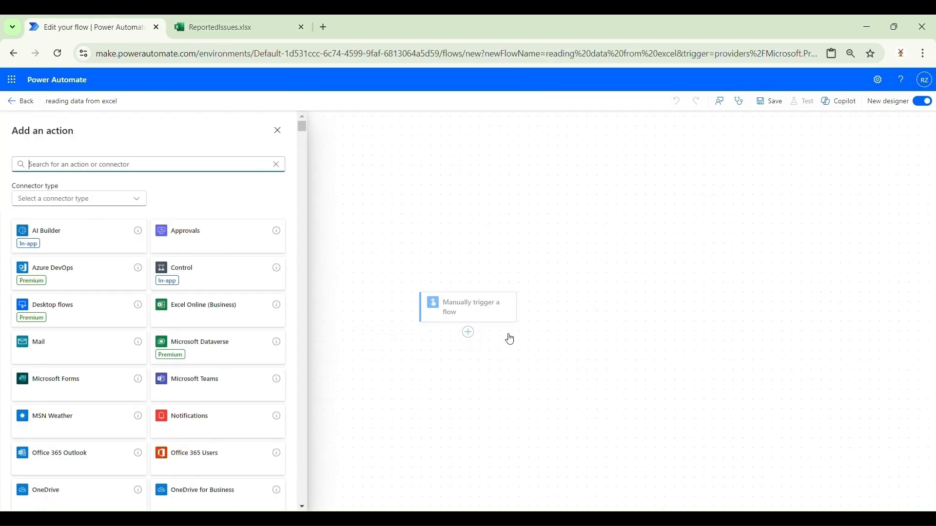
type("list rows present")
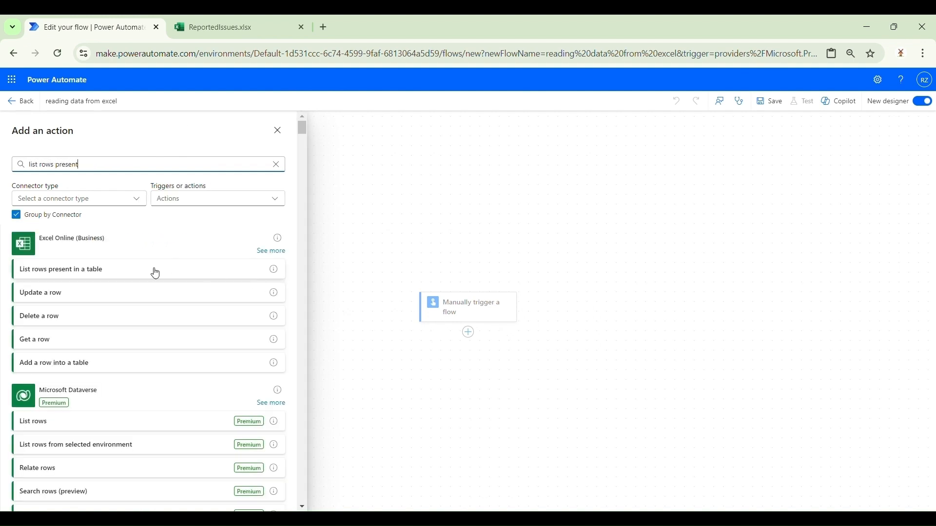
left_click(105, 270)
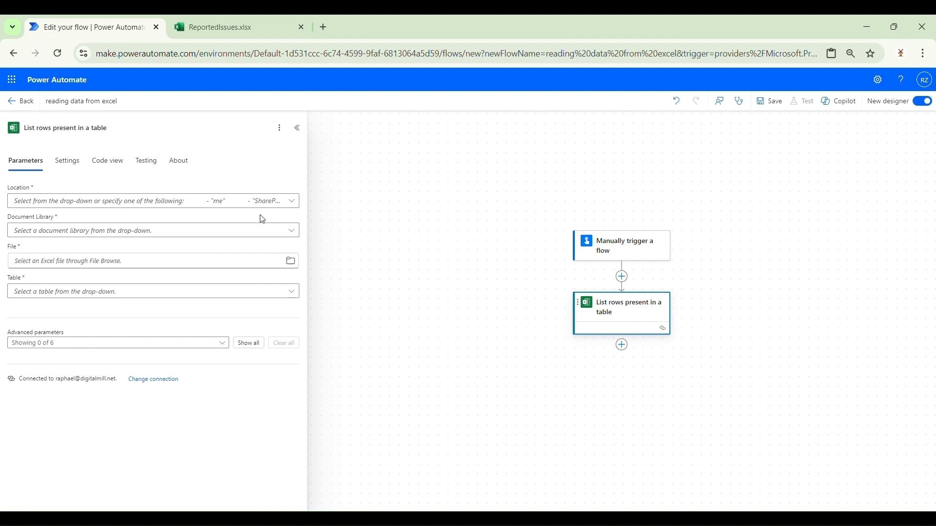
Set Location to the Digital Mill - Community site and Document Library to Documents
left_click(295, 202)
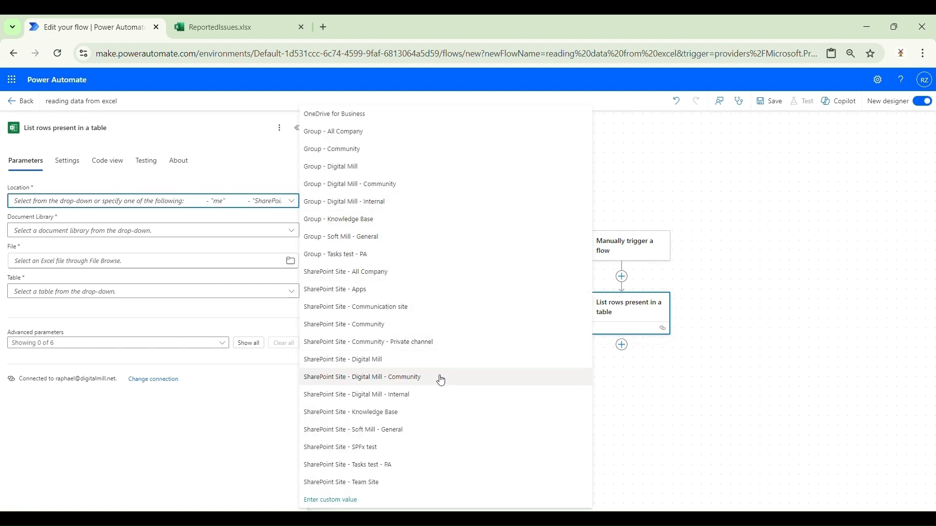
left_click(402, 379)
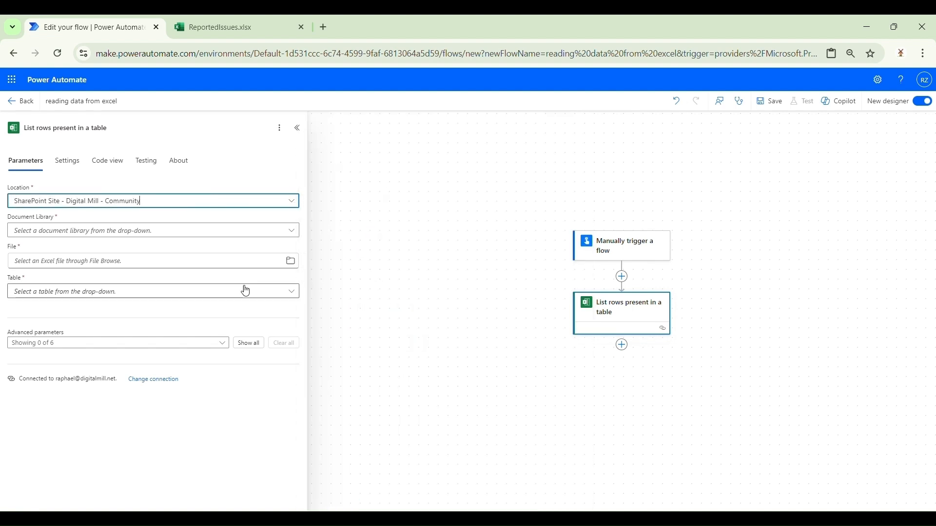
left_click(292, 234)
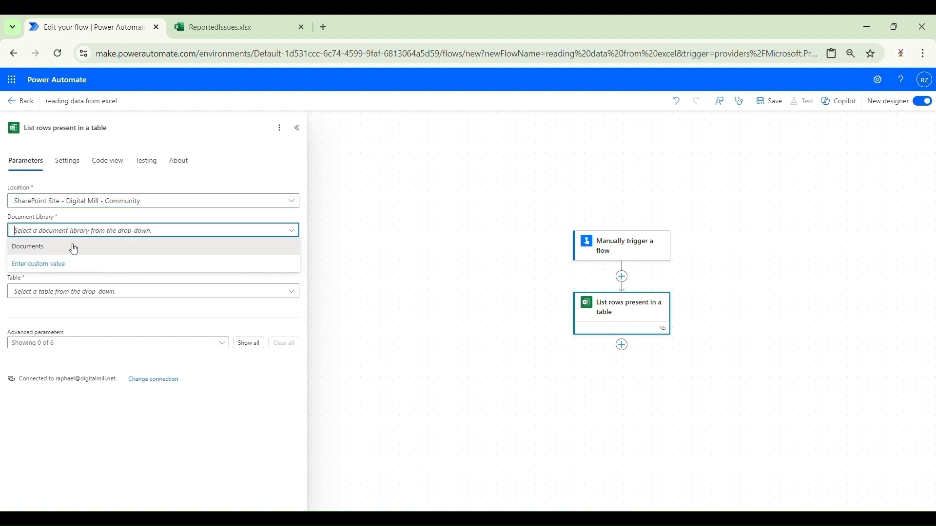
left_click(74, 250)
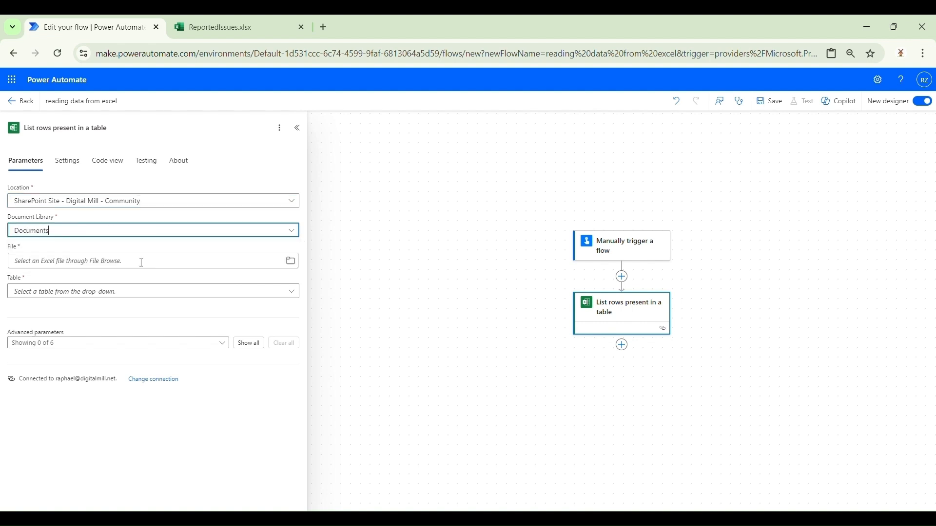
Pick ReportedIssues.xlsx from the Community folder and choose its issues table
left_click(295, 265)
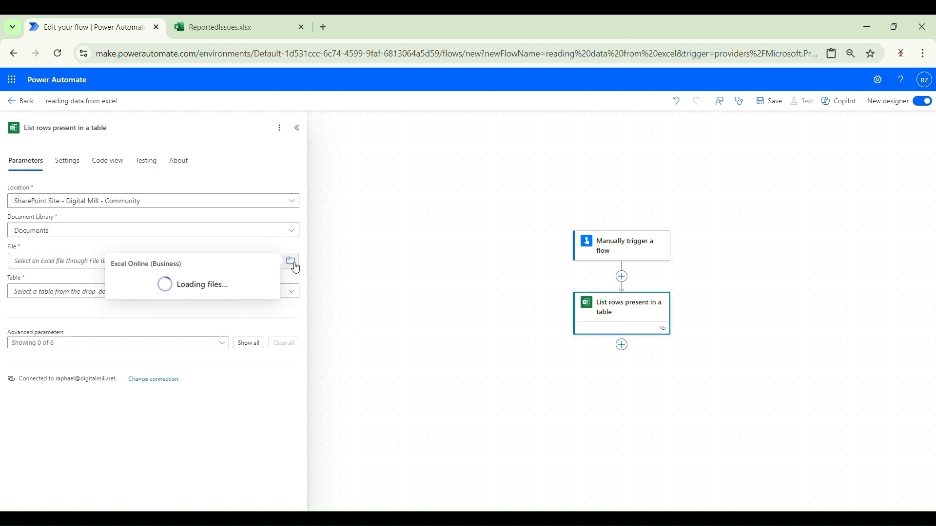
left_click(272, 282)
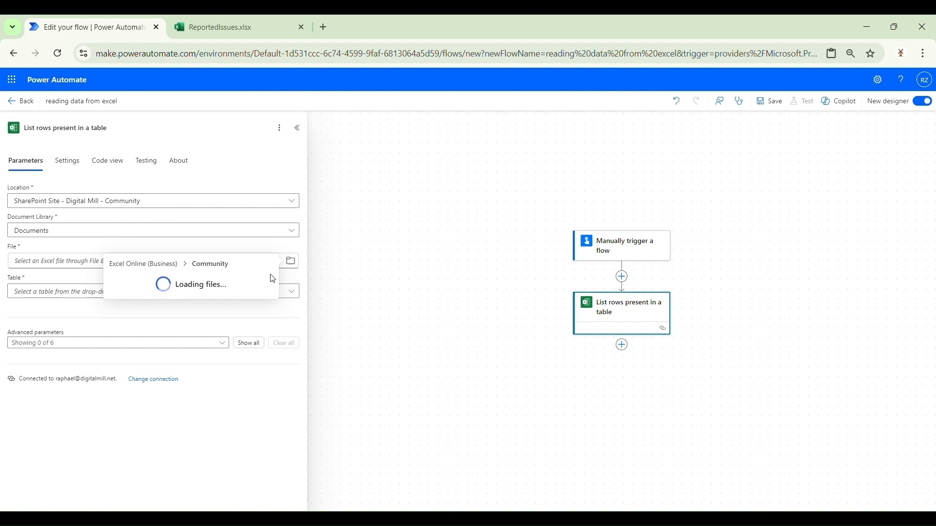
scroll(257, 309, "down", 5)
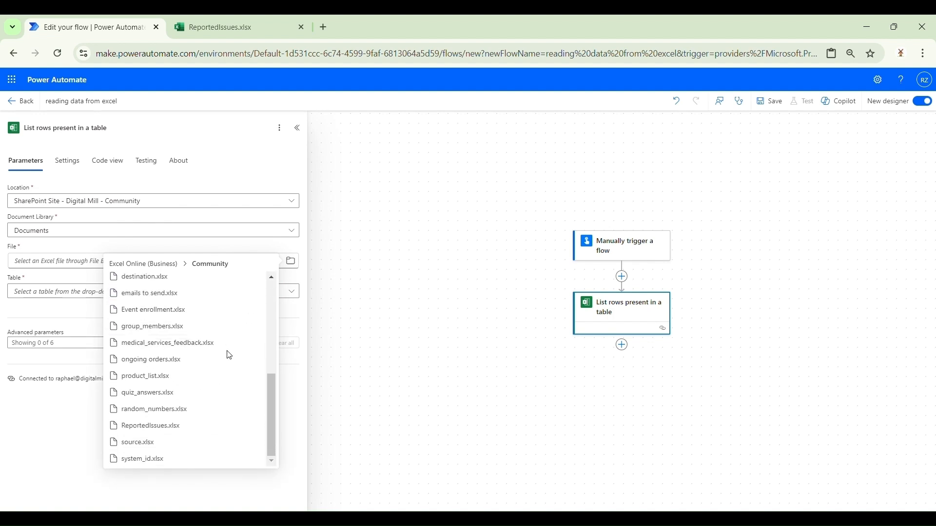
left_click(205, 426)
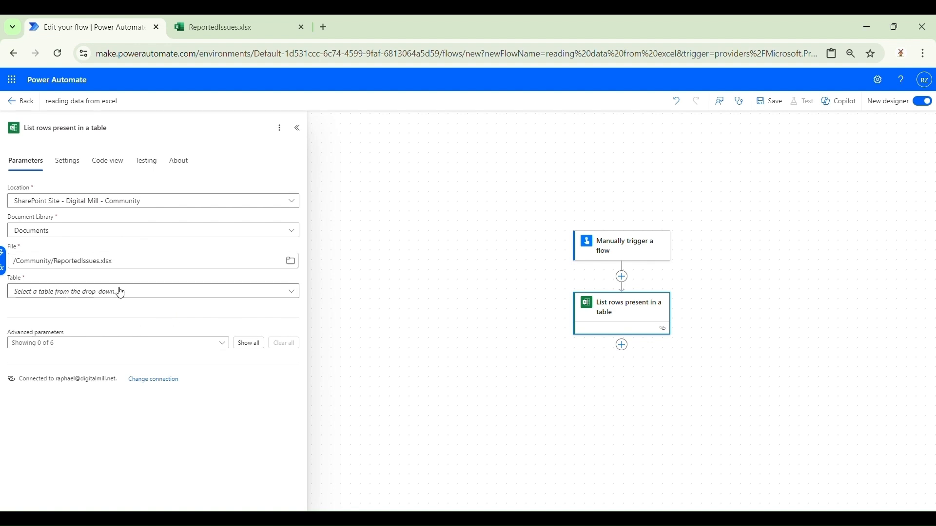
left_click(285, 295)
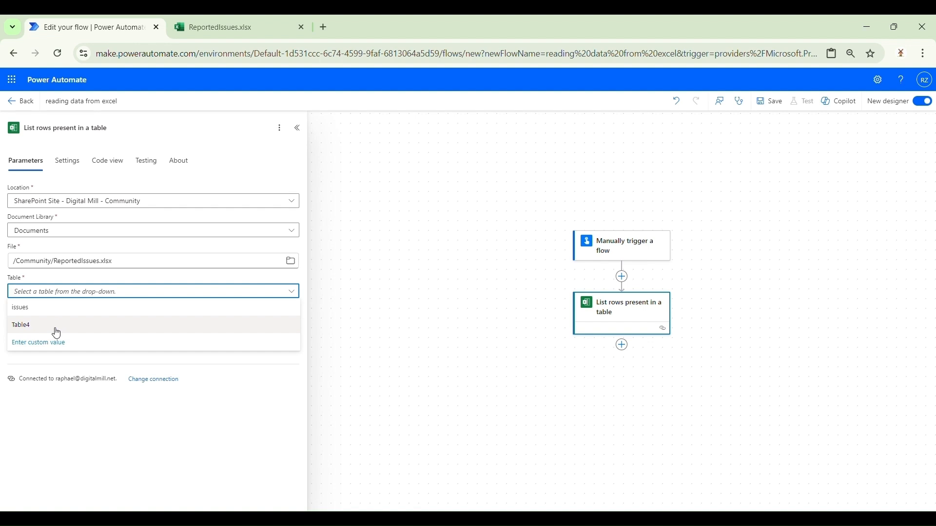
left_click(57, 308)
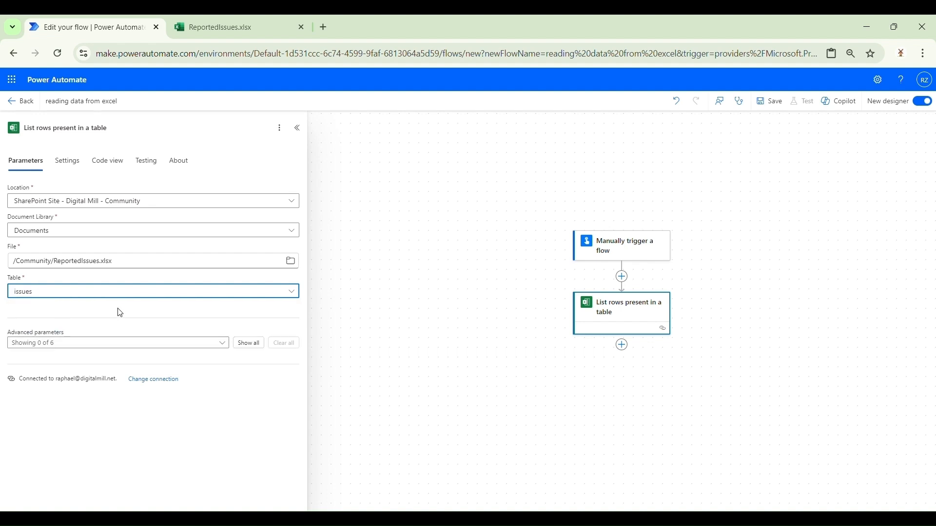
Save the flow, run it manually, and open the latest run's details
left_click(776, 100)
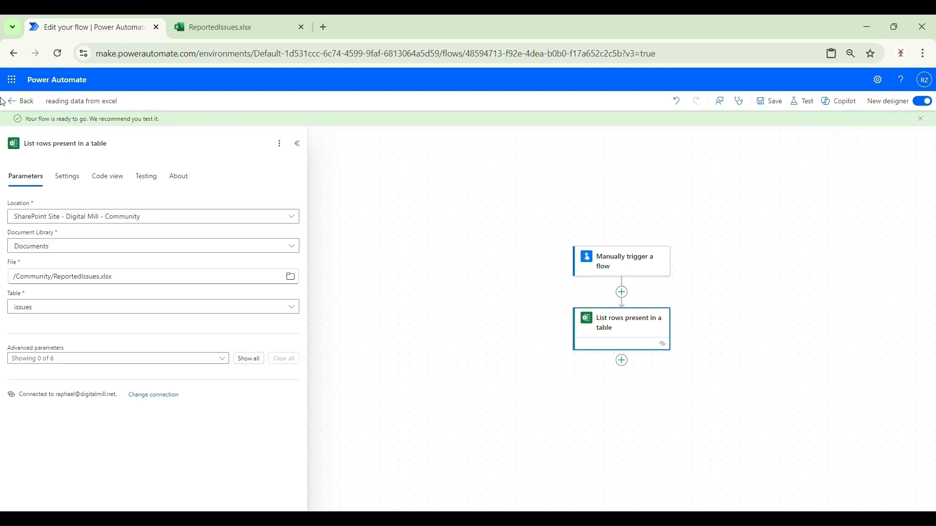
left_click(36, 120)
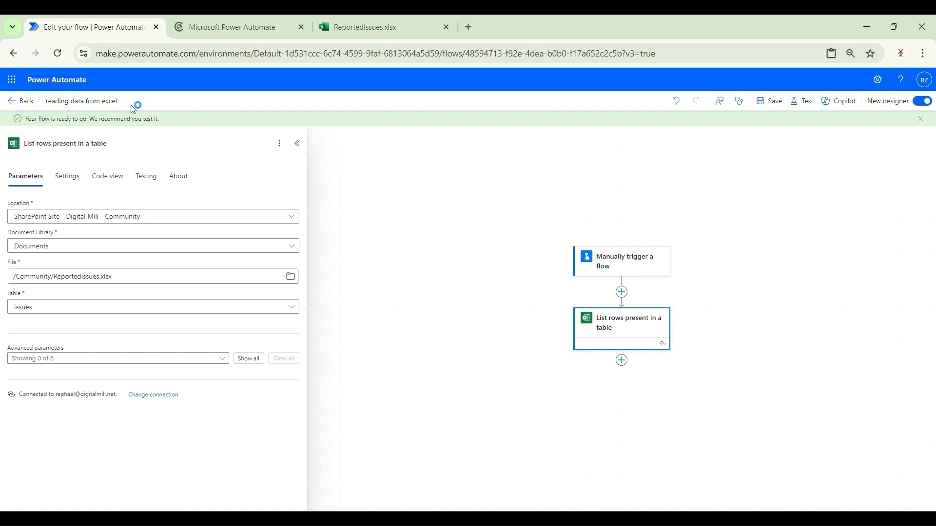
left_click(226, 31)
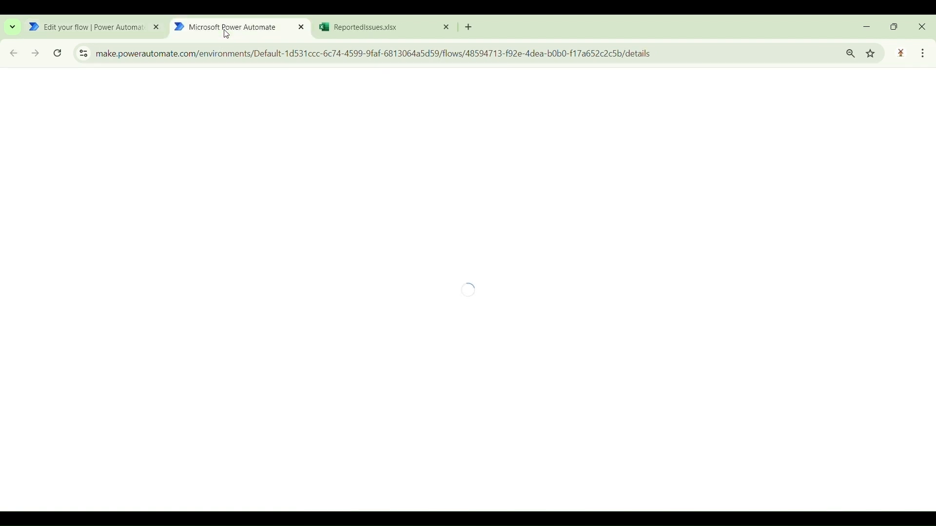
left_click(307, 107)
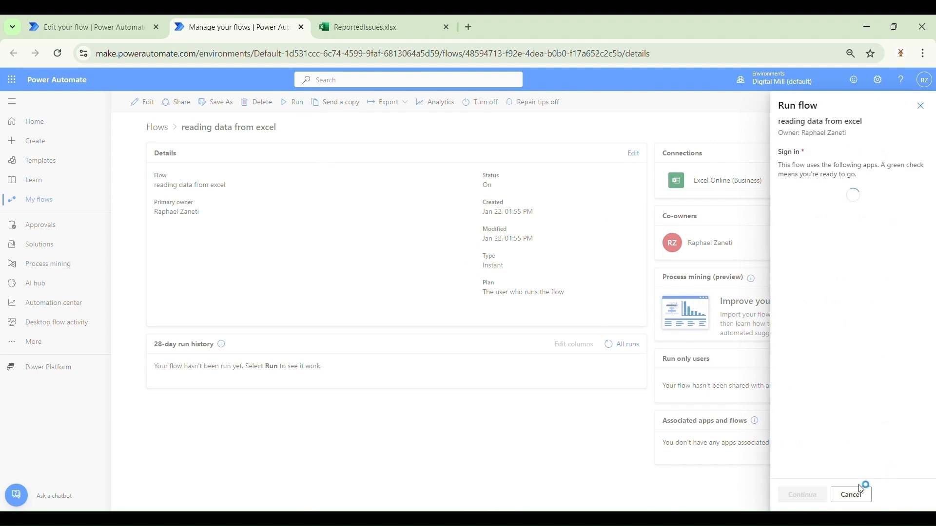
left_click(818, 500)
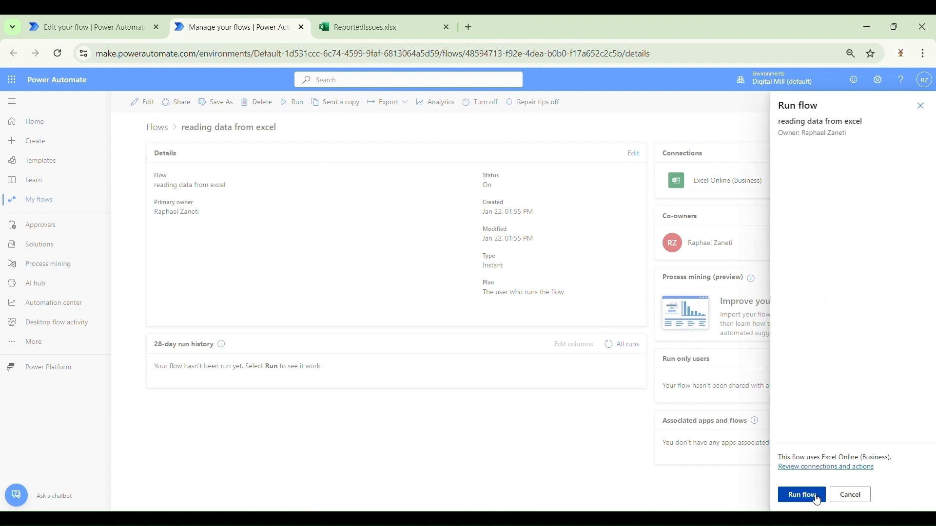
left_click(815, 500)
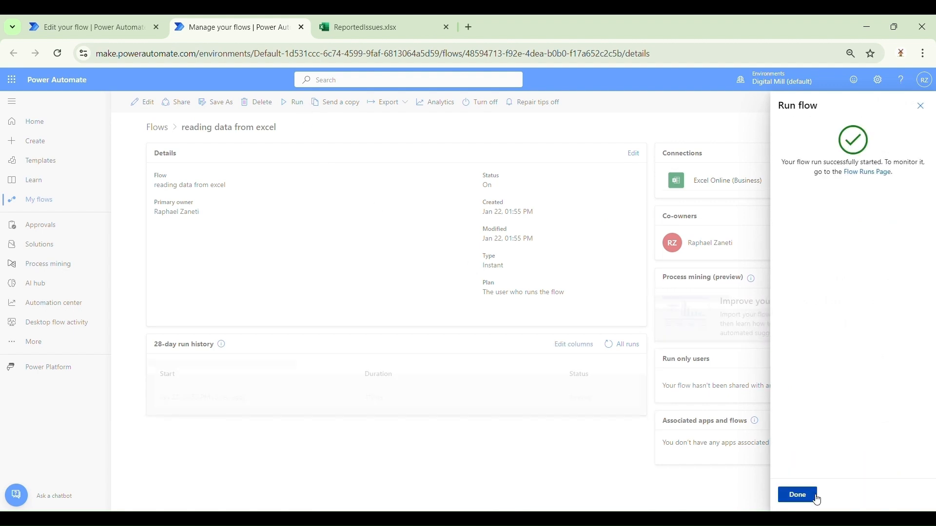
left_click(814, 496)
left_click(213, 403)
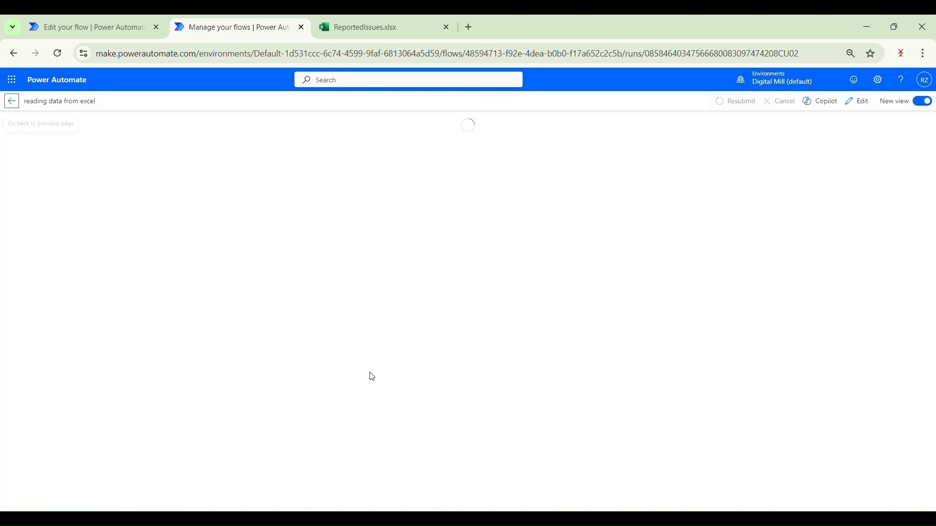
Show the List rows step's raw JSON output, highlight its value array, then switch to the ReportedIssues workbook
left_click(472, 379)
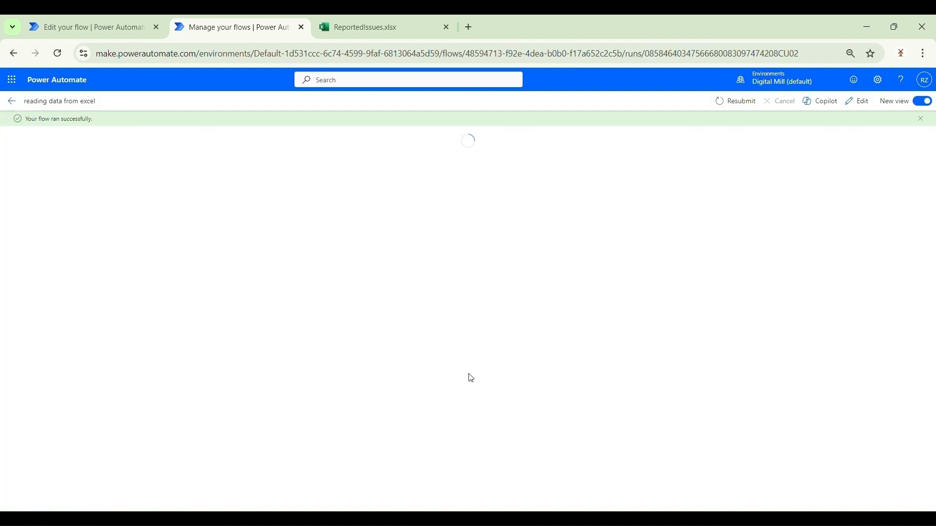
scroll(259, 376, "down", 1)
scroll(259, 377, "down", 5)
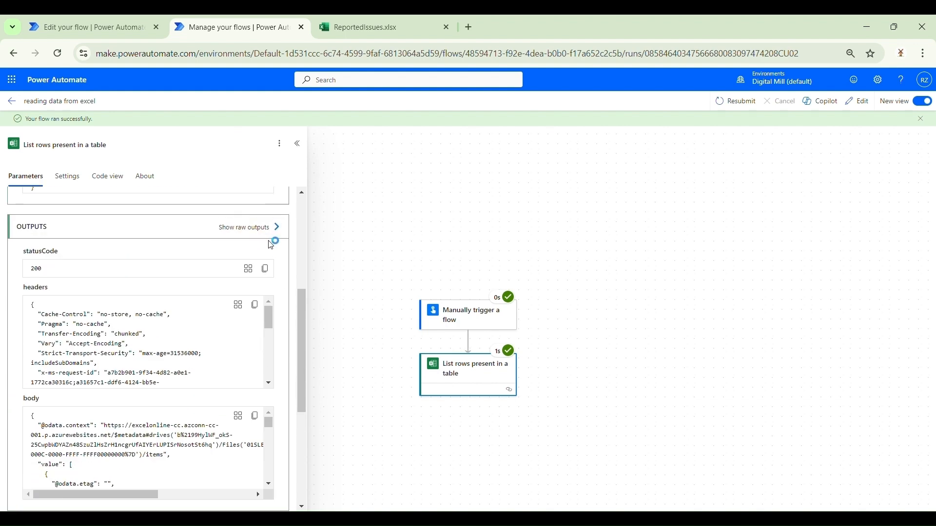
left_click(277, 229)
scroll(827, 265, "down", 3)
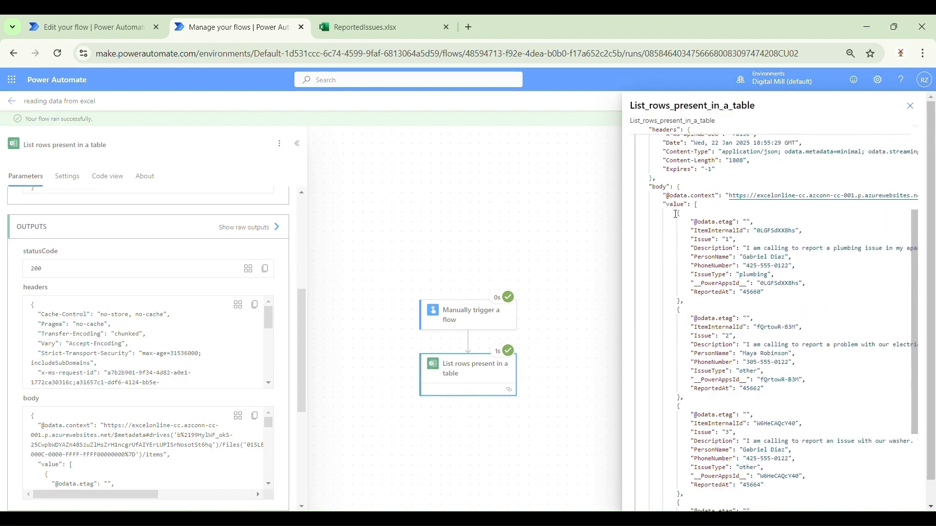
left_click_drag(661, 205, 690, 304)
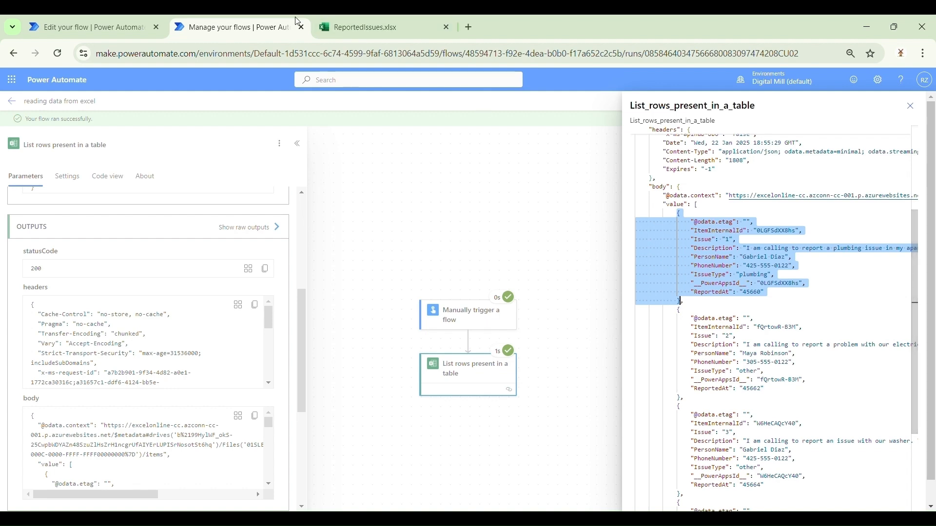
left_click(371, 26)
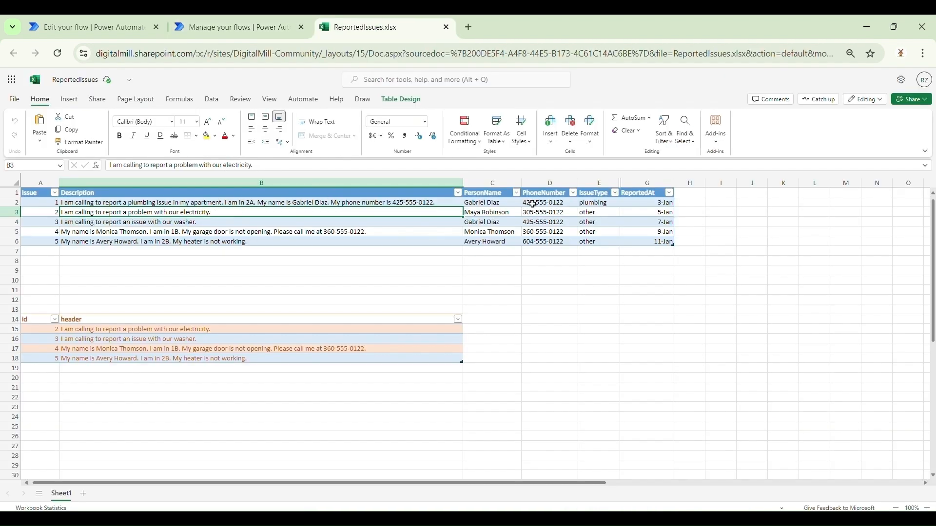
Compare the first issue and issue 4 rows in the table, then return to the run's raw output
left_click_drag(607, 203, 227, 203)
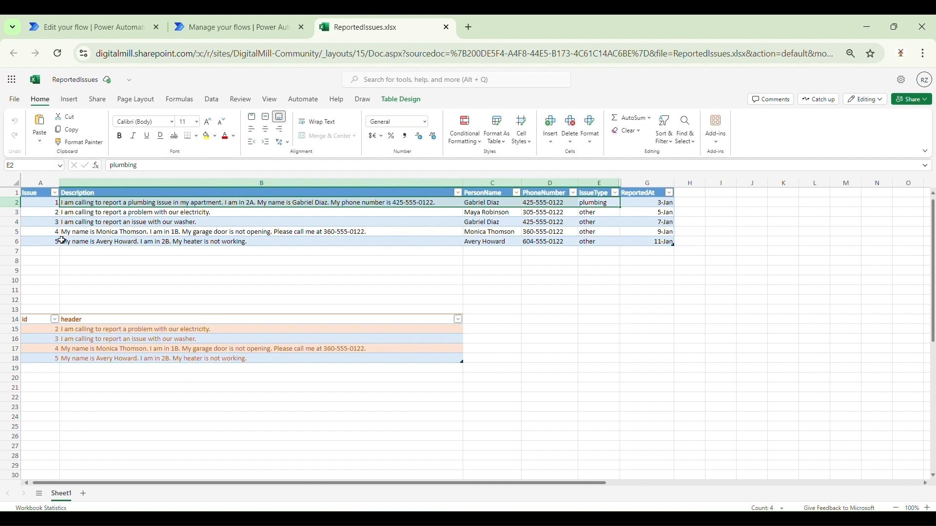
left_click_drag(57, 233, 65, 234)
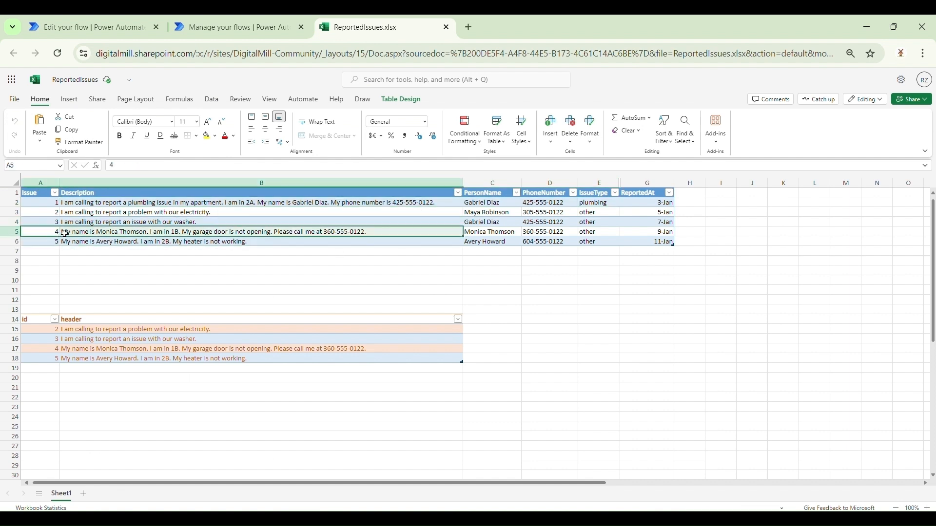
left_click(491, 232)
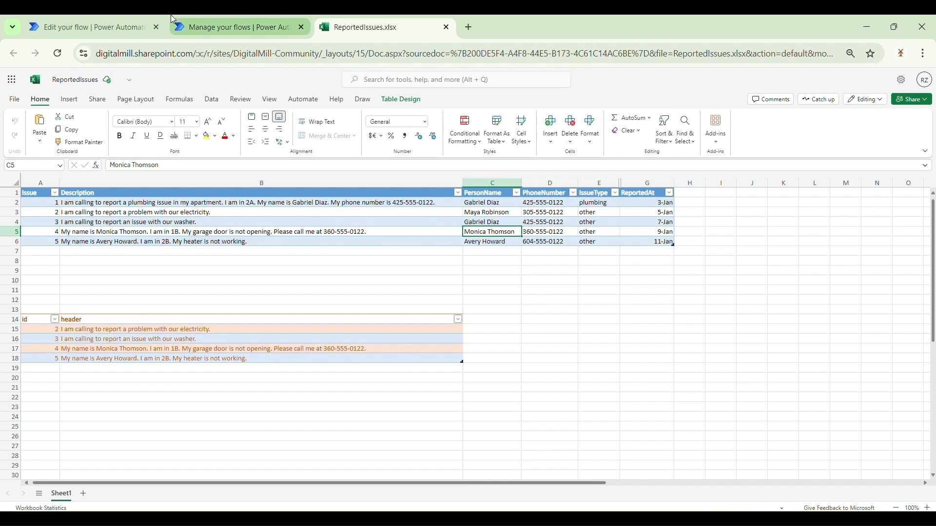
left_click(174, 22)
scroll(798, 379, "down", 5)
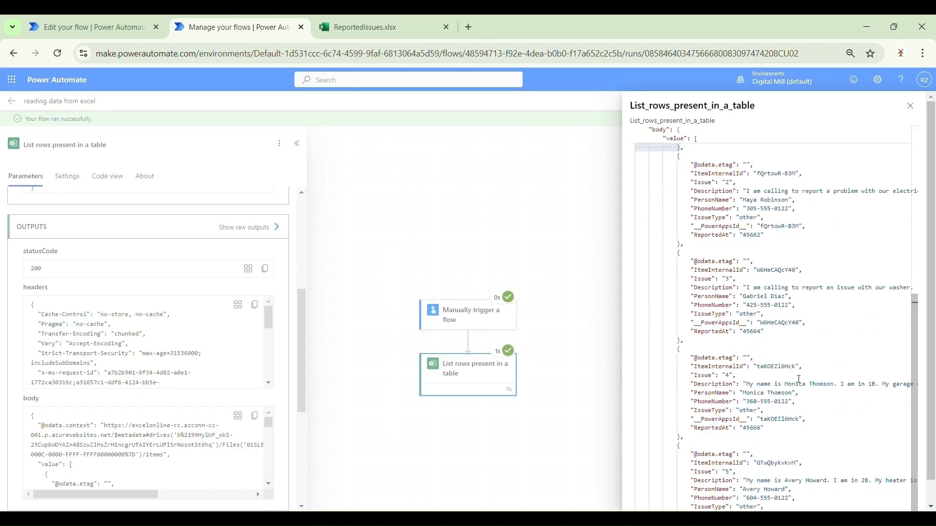
Highlight the Issue 4 entry in the raw output and close the outputs panel
scroll(799, 380, "down", 1)
left_click_drag(701, 342, 800, 360)
left_click(911, 106)
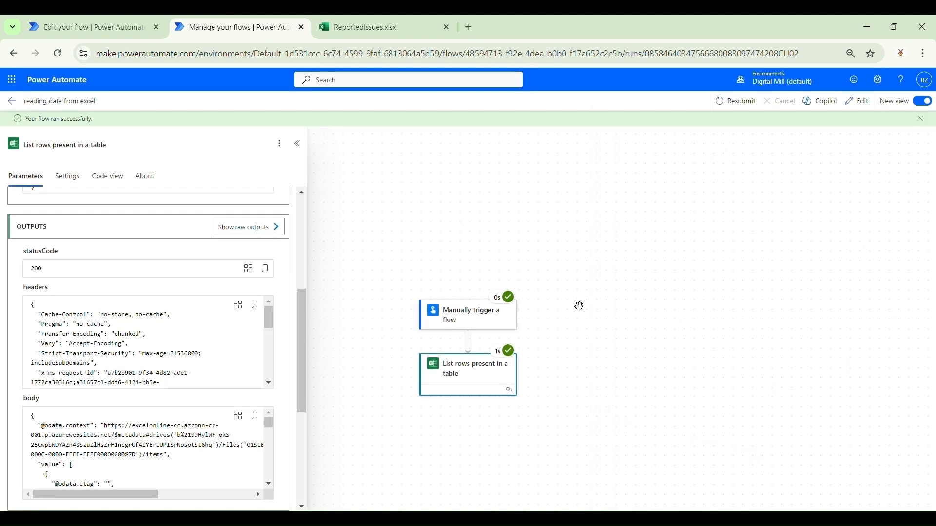
In the flow editor, add an Apply to each loop below the List rows step
left_click(84, 22)
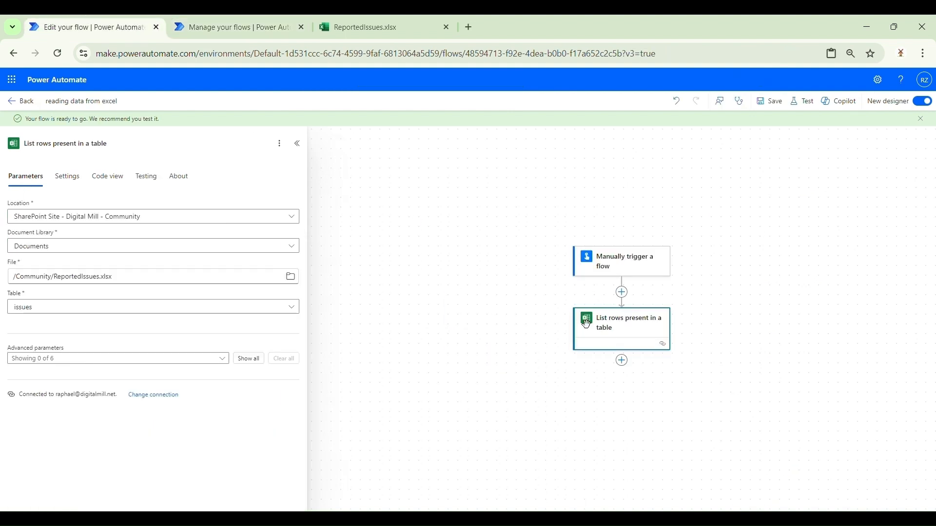
left_click(622, 363)
left_click(673, 354)
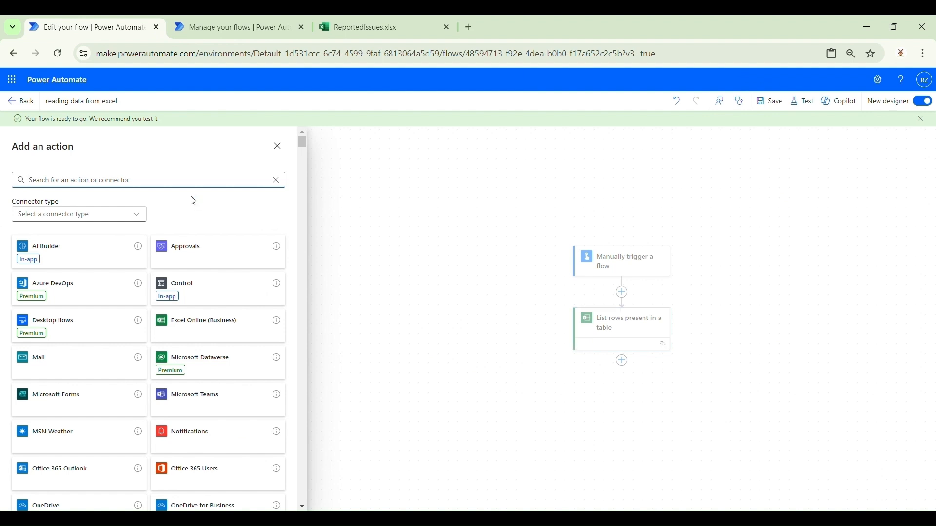
type("apply")
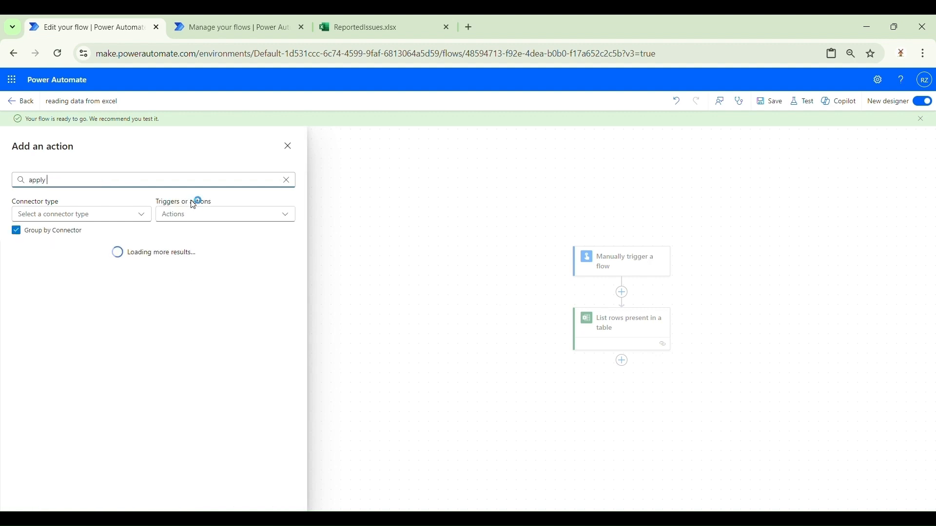
type(" to each")
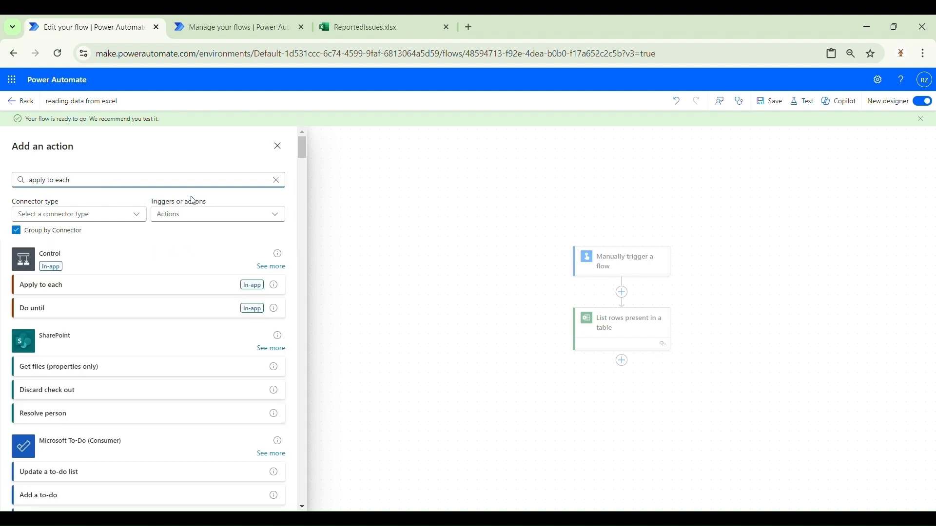
left_click(71, 286)
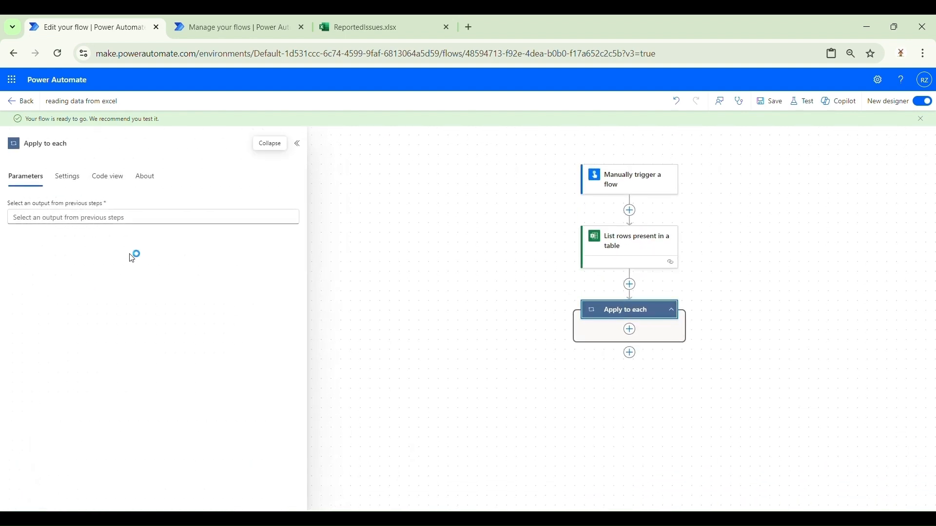
Set the loop's input to the List rows body/value dynamic content and insert a step inside it
left_click(153, 223)
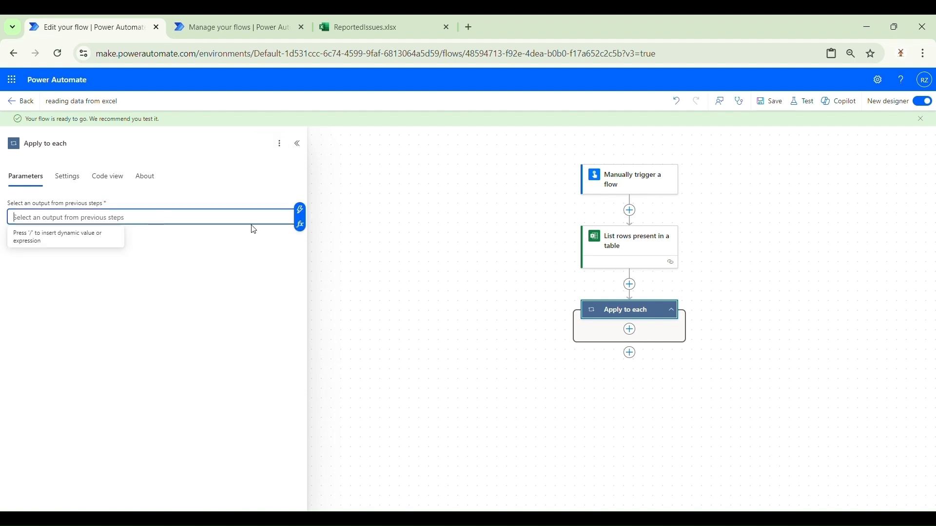
left_click(305, 216)
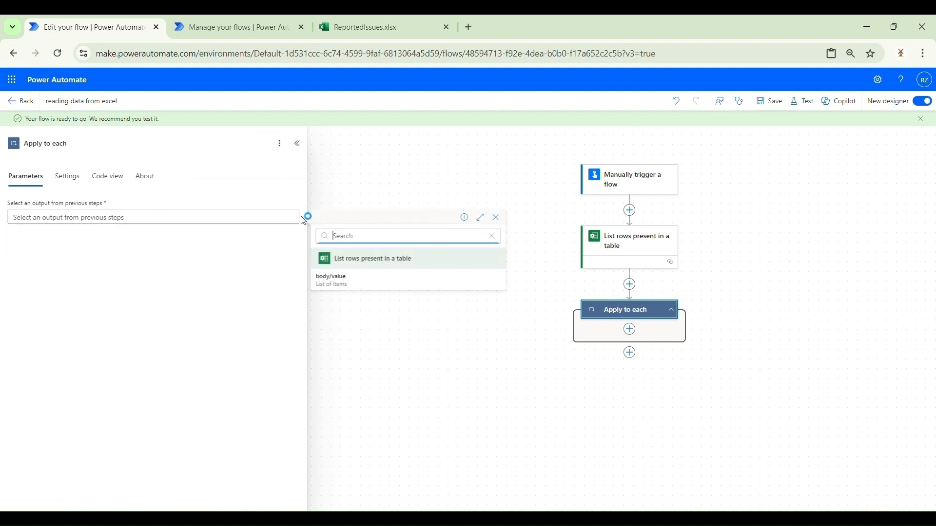
left_click(360, 287)
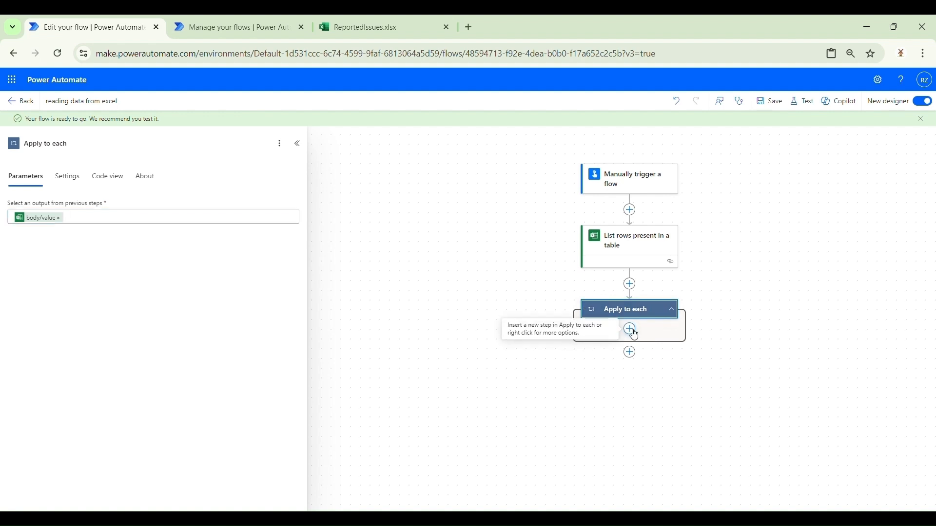
left_click(630, 329)
Add a Compose action inside the loop with PersonName as its input, then save the flow
left_click(694, 323)
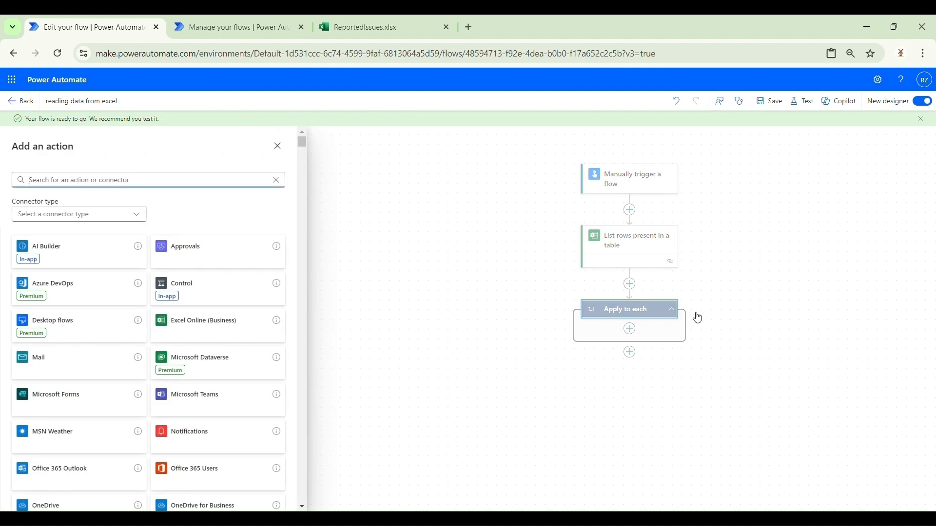
type("compose")
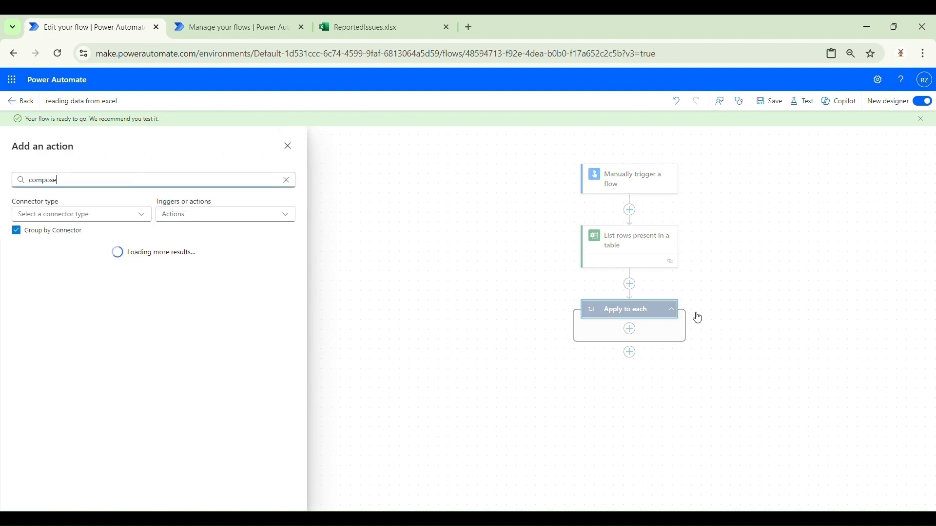
left_click(146, 286)
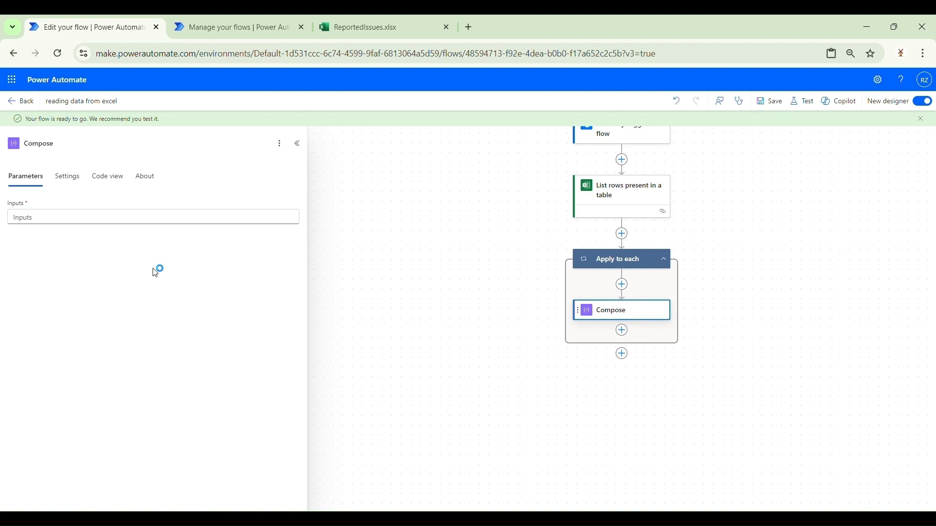
left_click(181, 221)
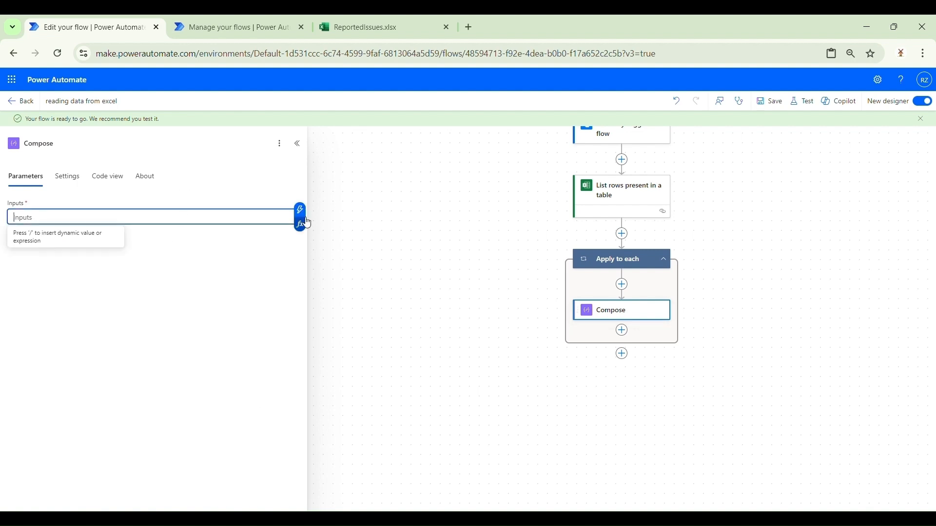
left_click(298, 207)
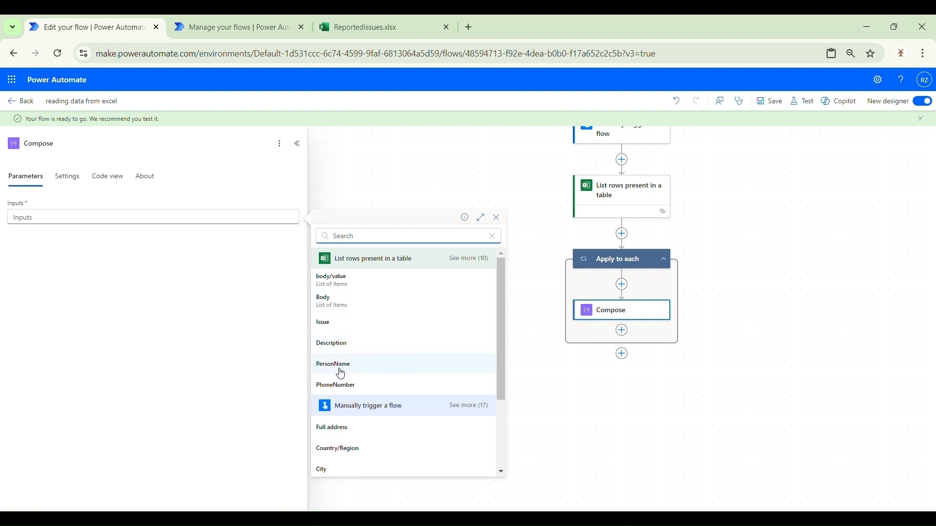
left_click(367, 368)
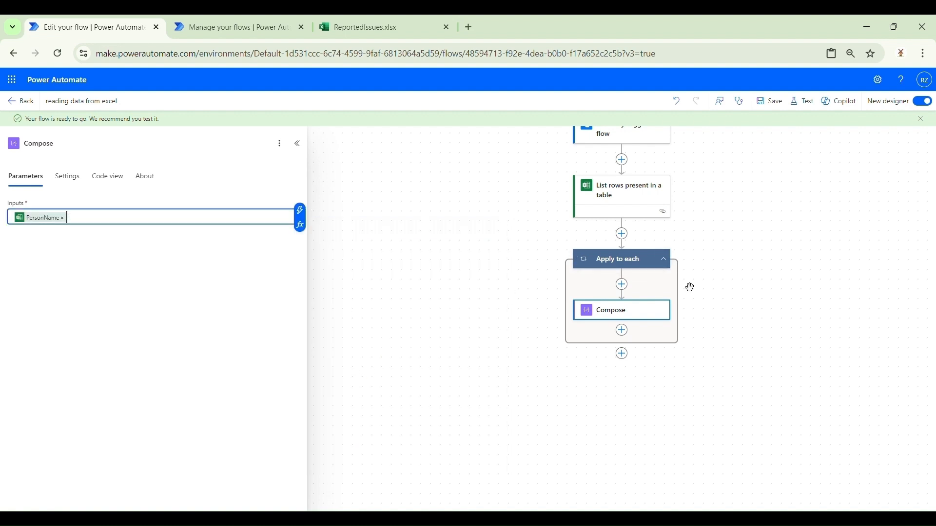
left_click(774, 102)
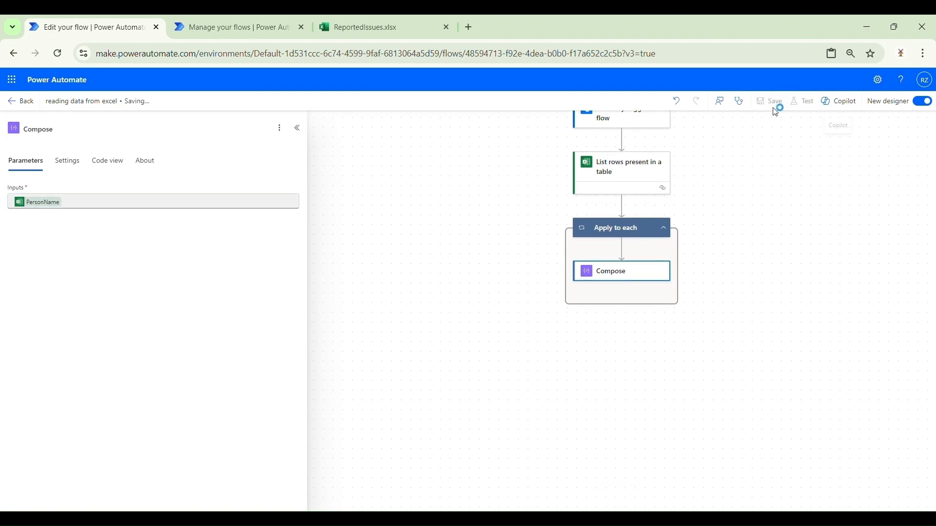
Resubmit the earlier flow run to test the new Compose step
key("ctrl+Tab")
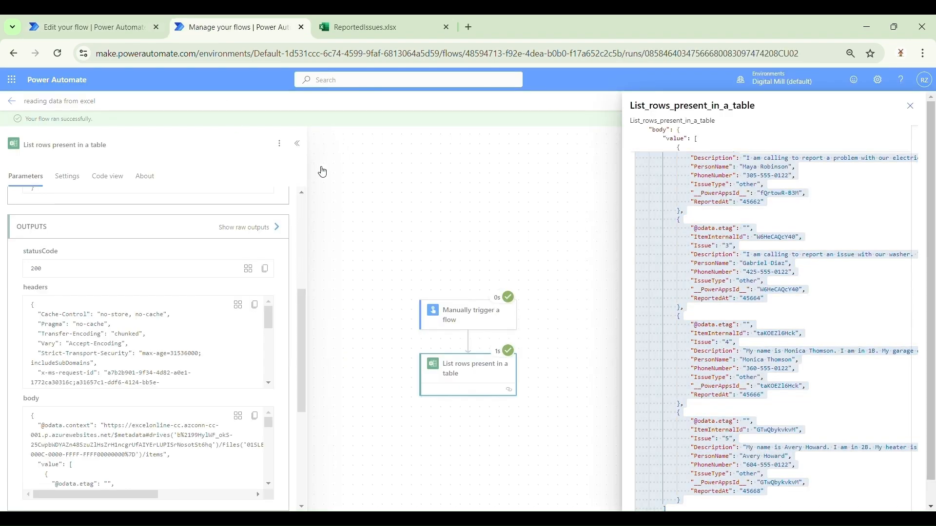
key("Escape")
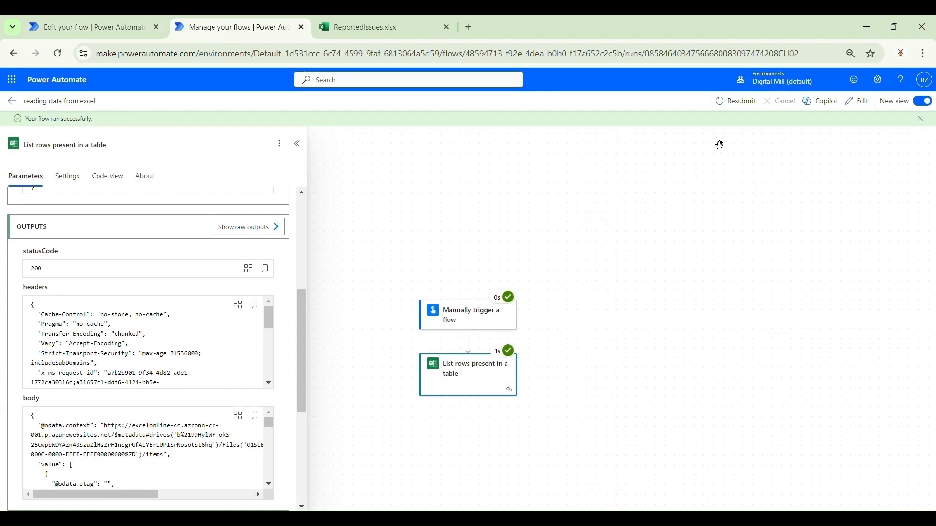
left_click(736, 103)
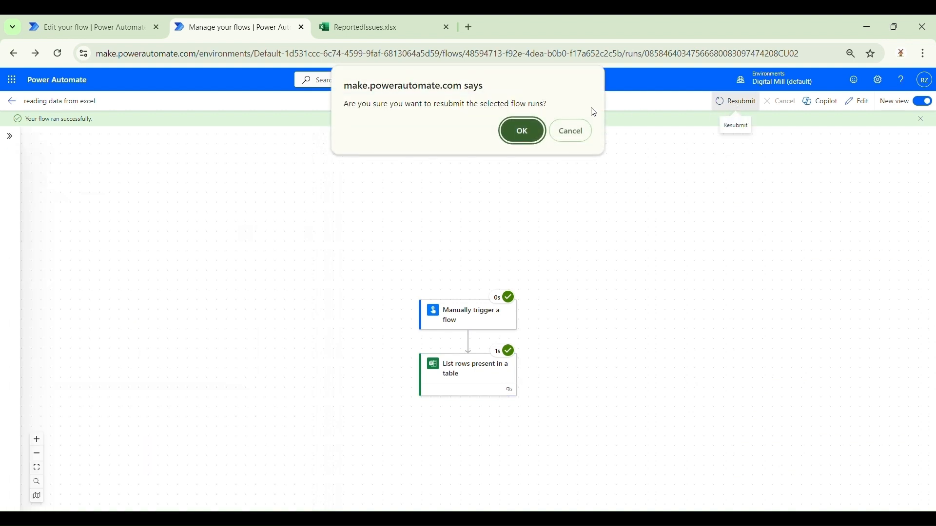
key("Return")
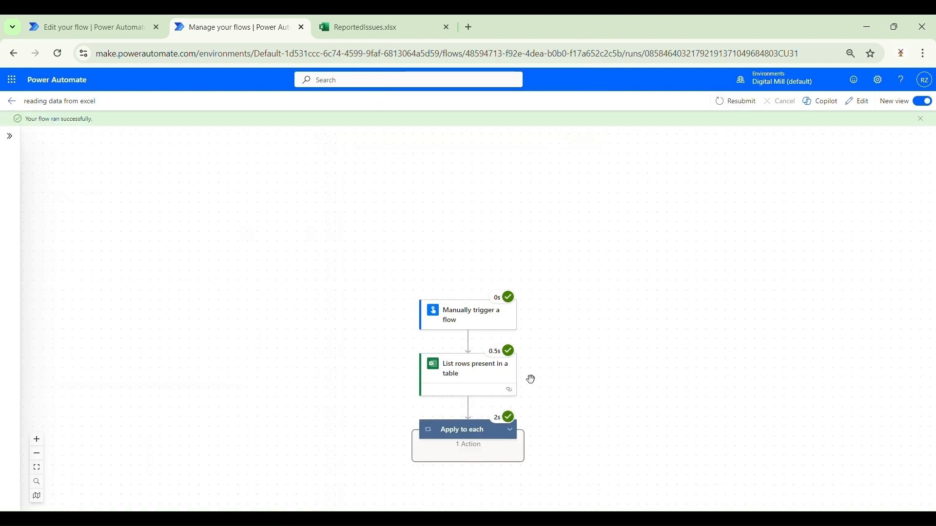
Expand Apply to each and inspect the first iteration's Compose output
scroll(530, 380, "down", 1)
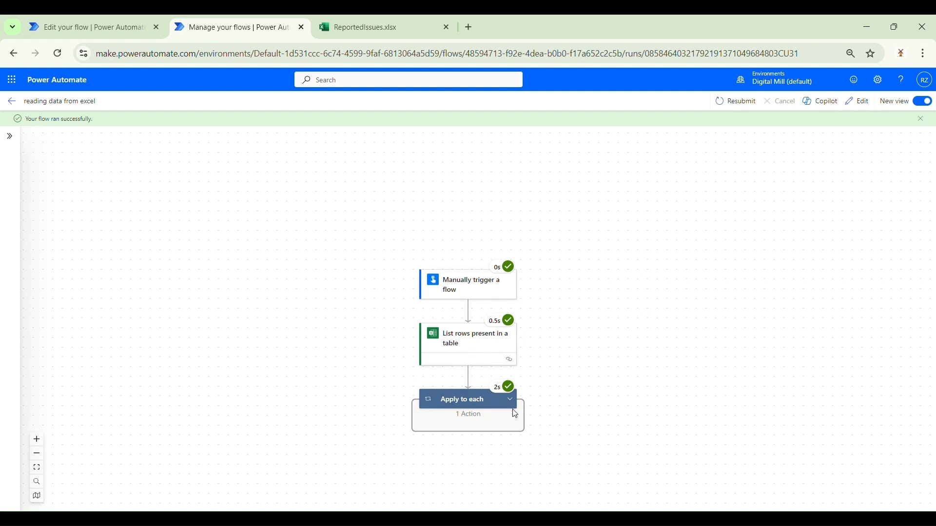
scroll(468, 412, "down", 1)
left_click(511, 369)
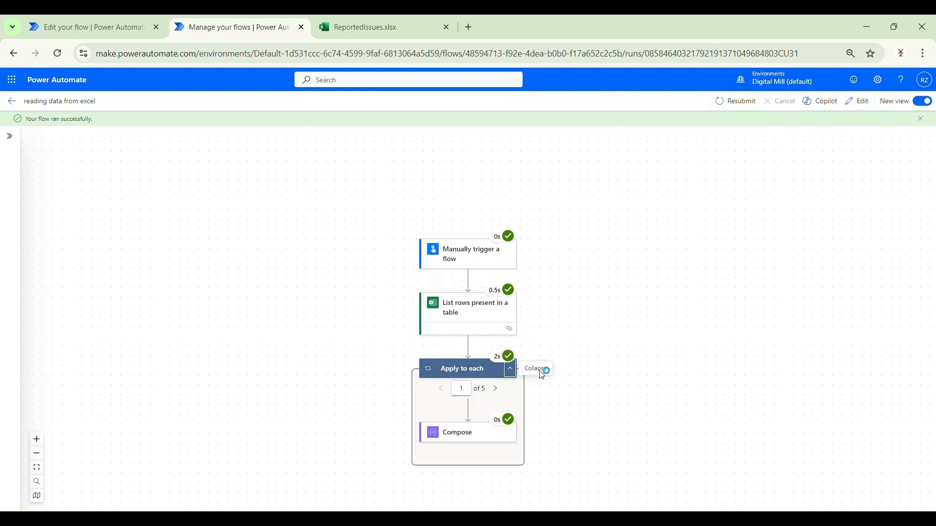
scroll(539, 368, "down", 1)
left_click(467, 413)
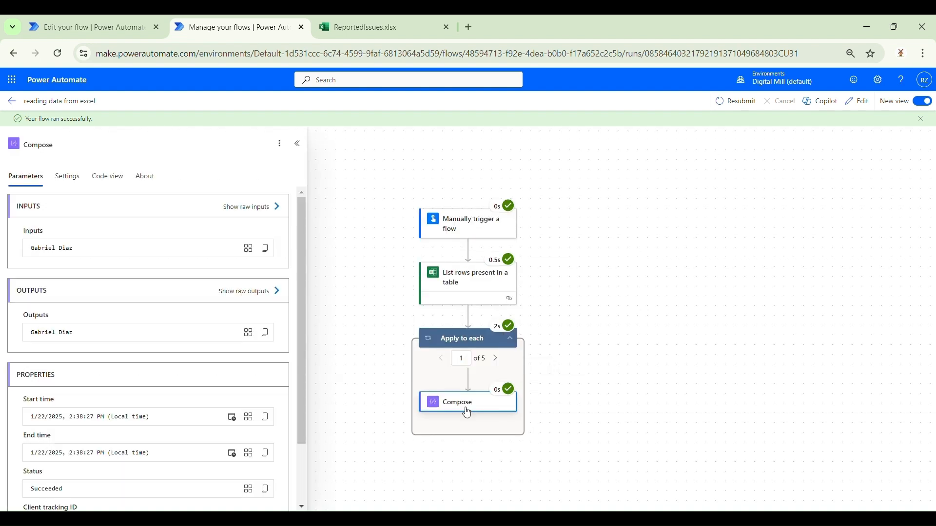
scroll(78, 336, "down", 1)
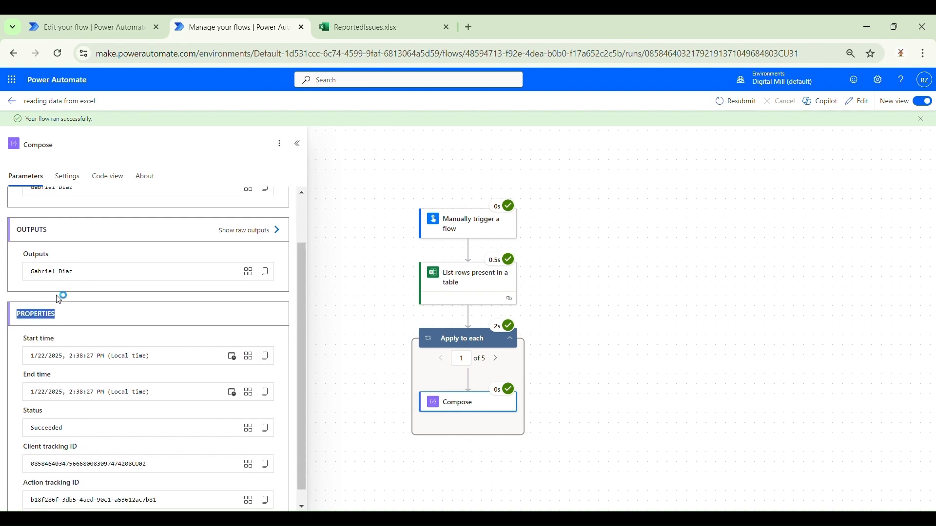
triple_click(48, 270)
scroll(110, 309, "up", 1)
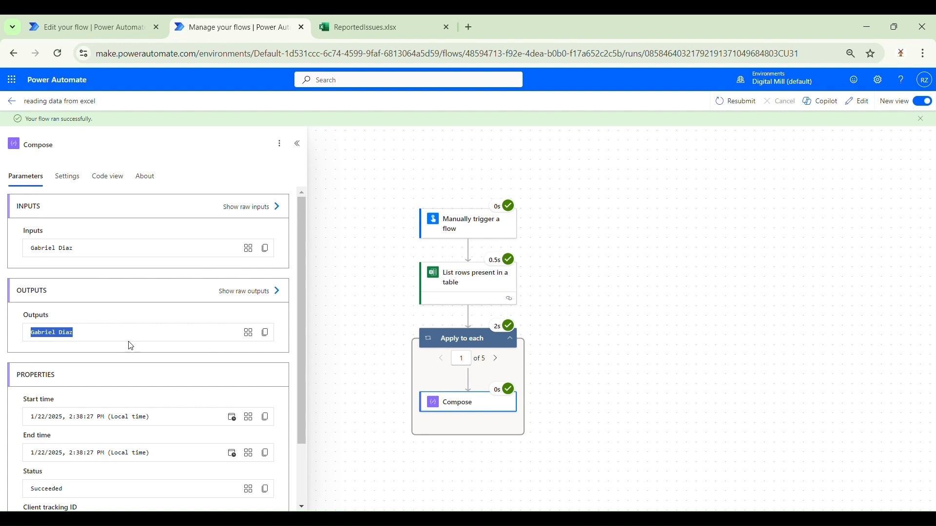
Step through the remaining loop iterations to the fifth, then return to the flow editor
left_click(498, 362)
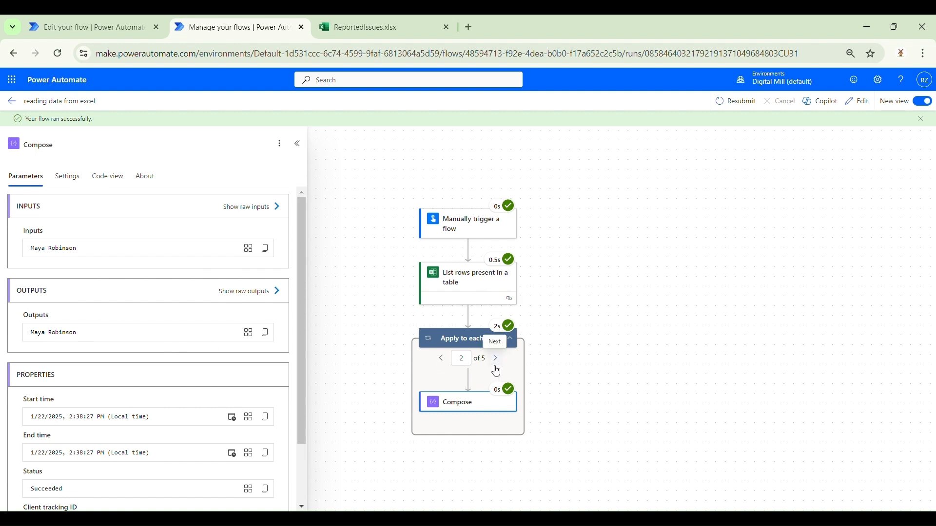
left_click(497, 361)
left_click(498, 361)
left_click(498, 361)
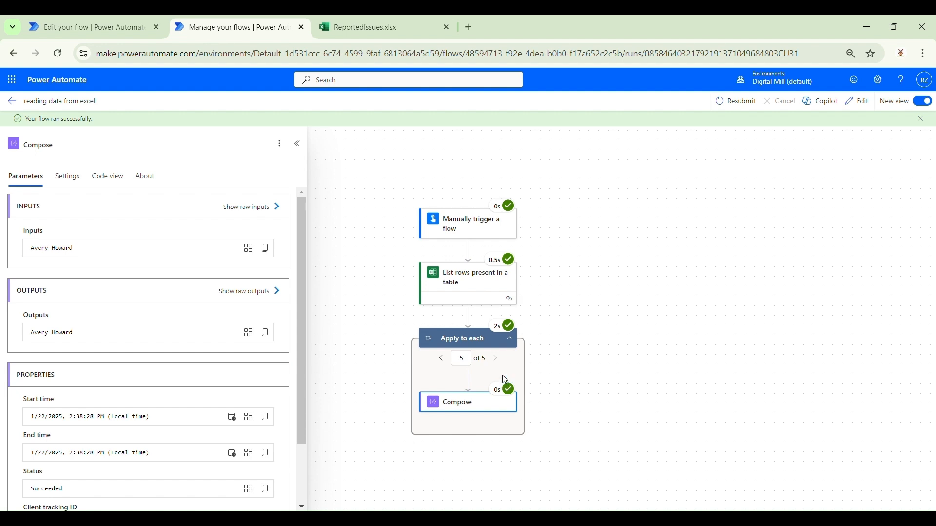
left_click(122, 25)
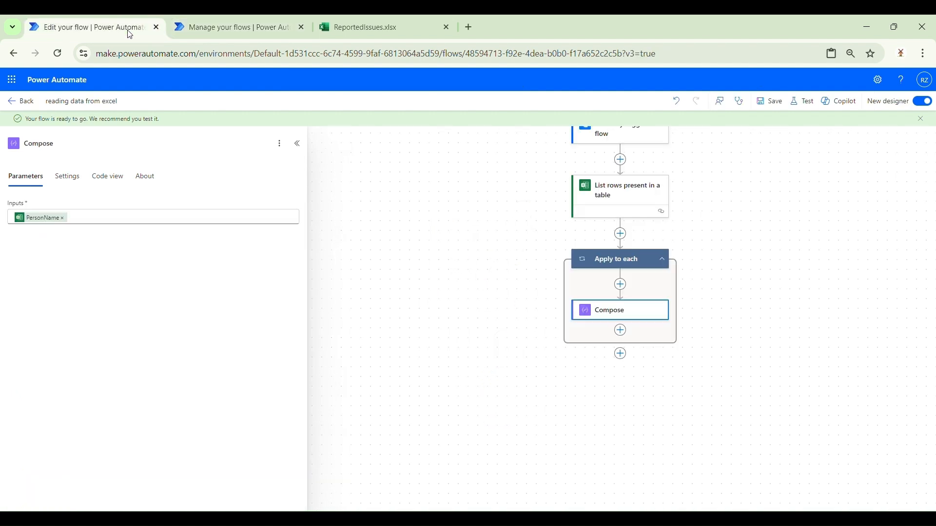
Insert an Excel Online 'Get a row' action after the Apply to each loop
left_click(627, 361)
left_click(655, 347)
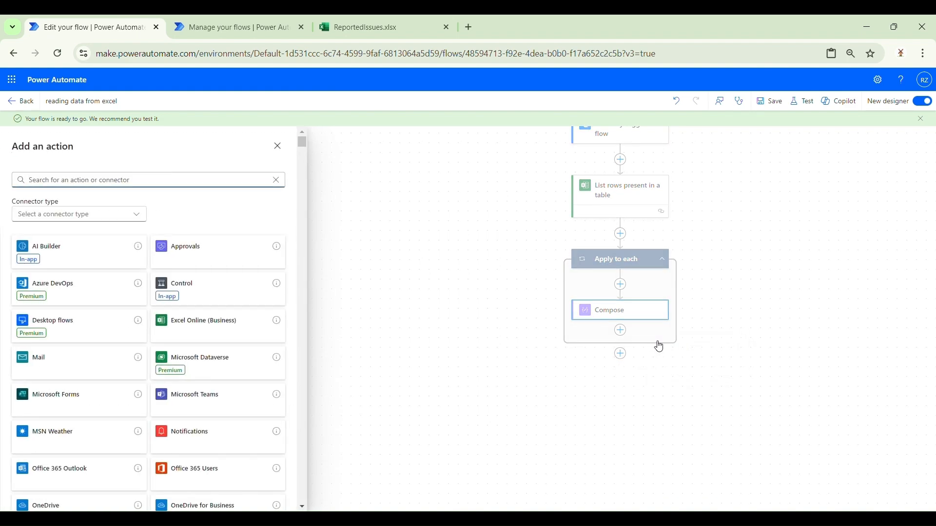
type("get a row")
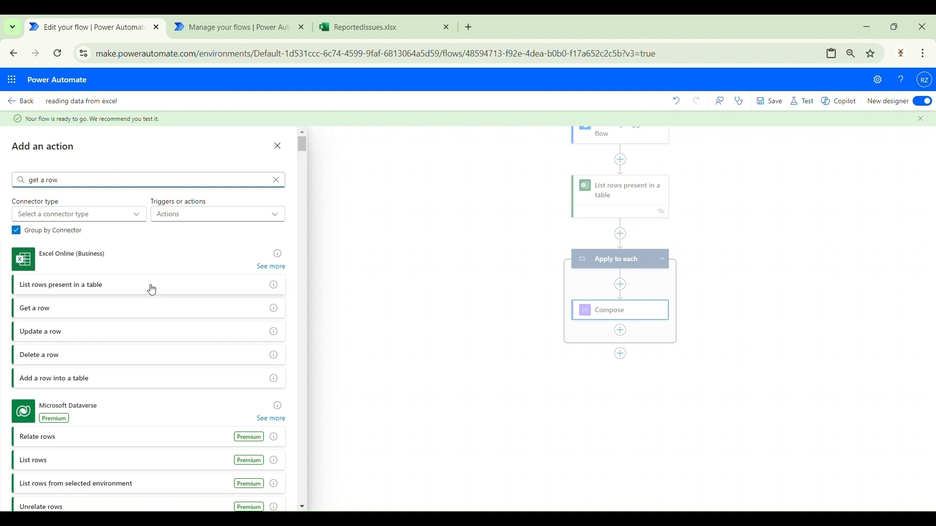
left_click(80, 309)
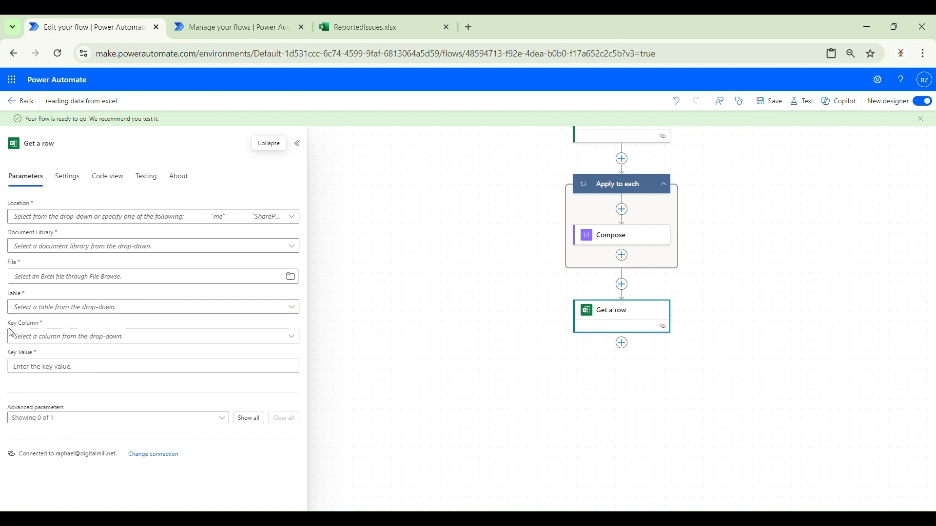
Point Get a row at the issues table of /Community/ReportedIssues.xlsx in the Documents library
left_click_drag(12, 333, 45, 326)
left_click_drag(10, 361, 54, 359)
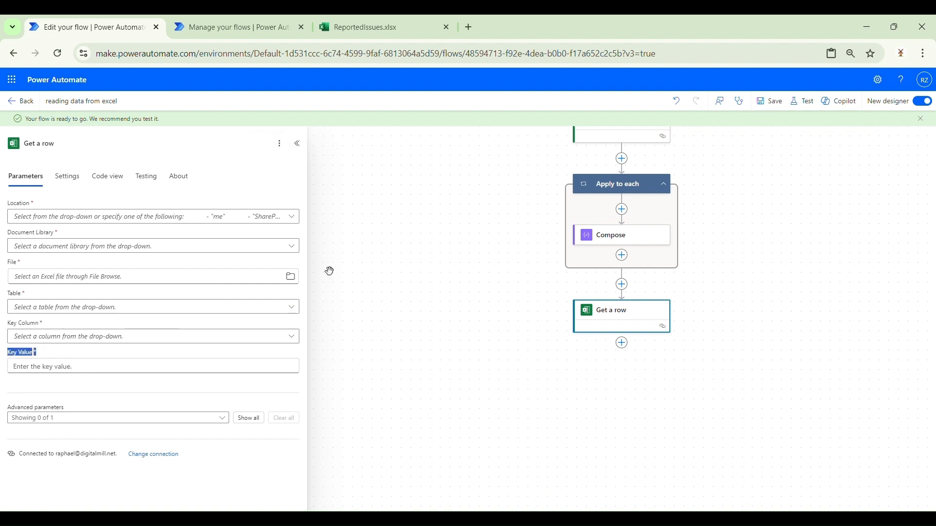
left_click(295, 221)
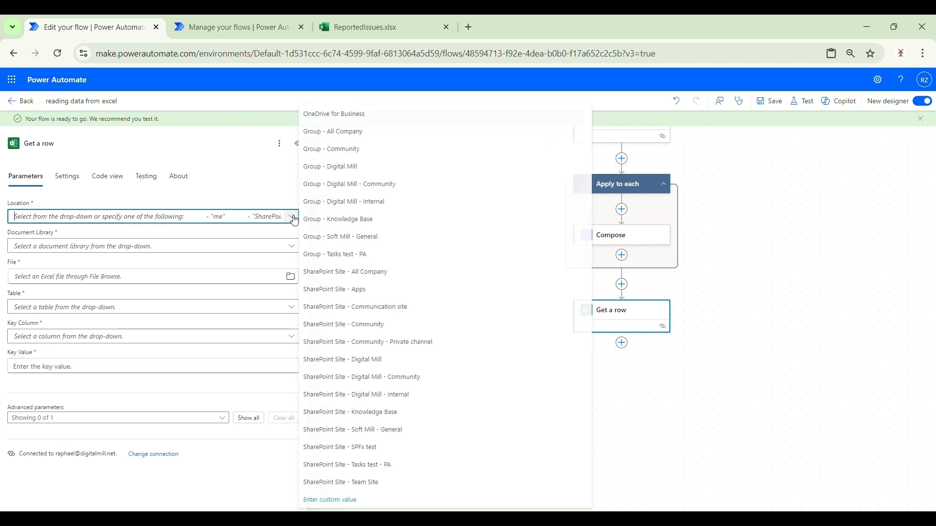
left_click(397, 377)
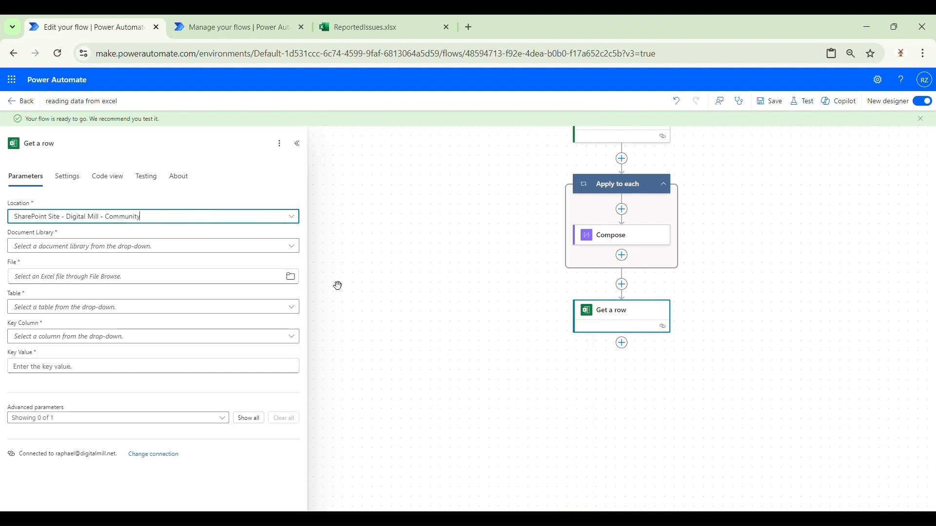
left_click(293, 247)
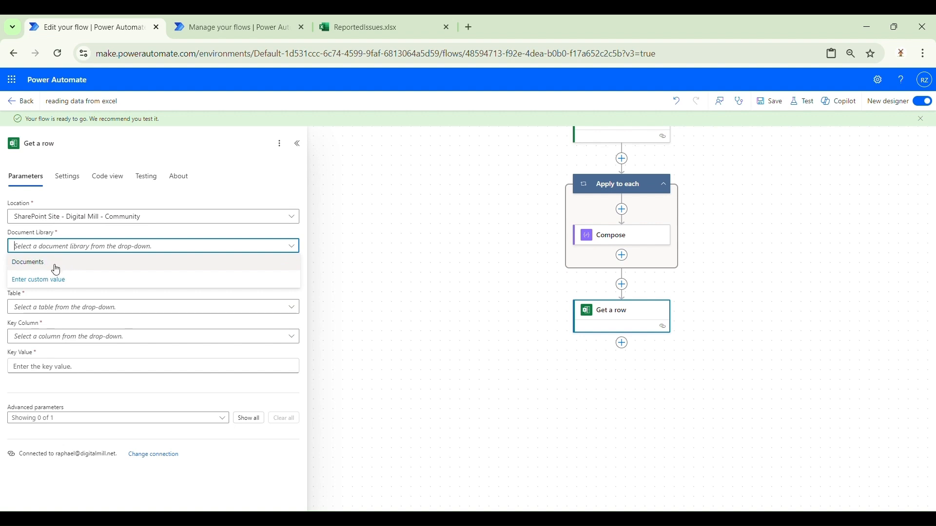
left_click(56, 270)
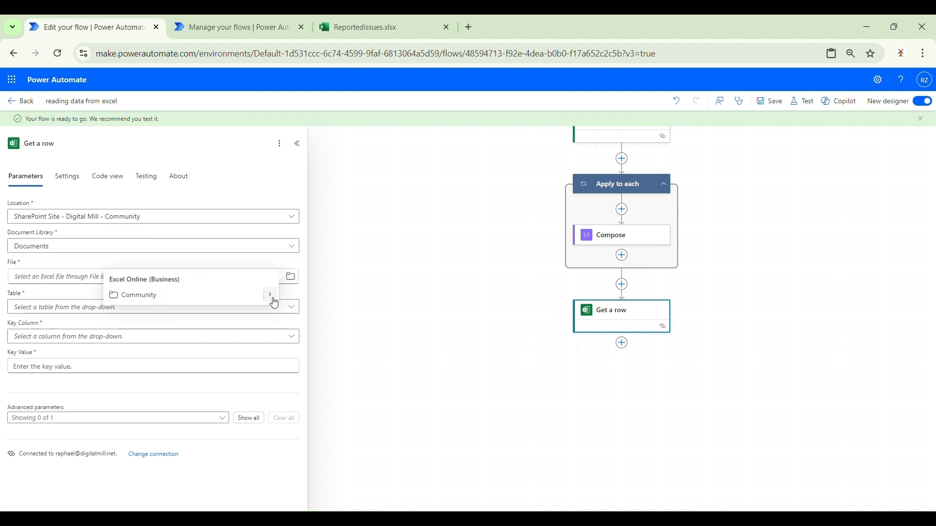
left_click(273, 300)
left_click(239, 350)
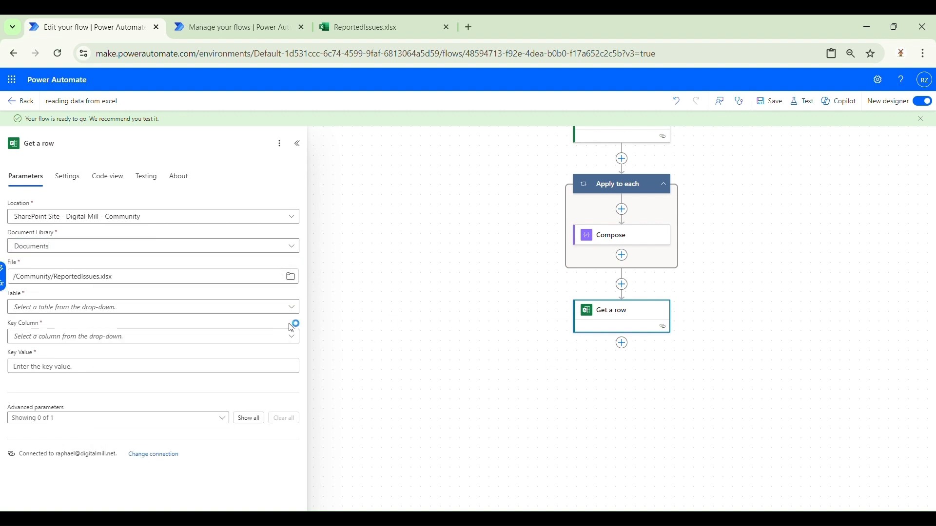
left_click(291, 307)
left_click(249, 331)
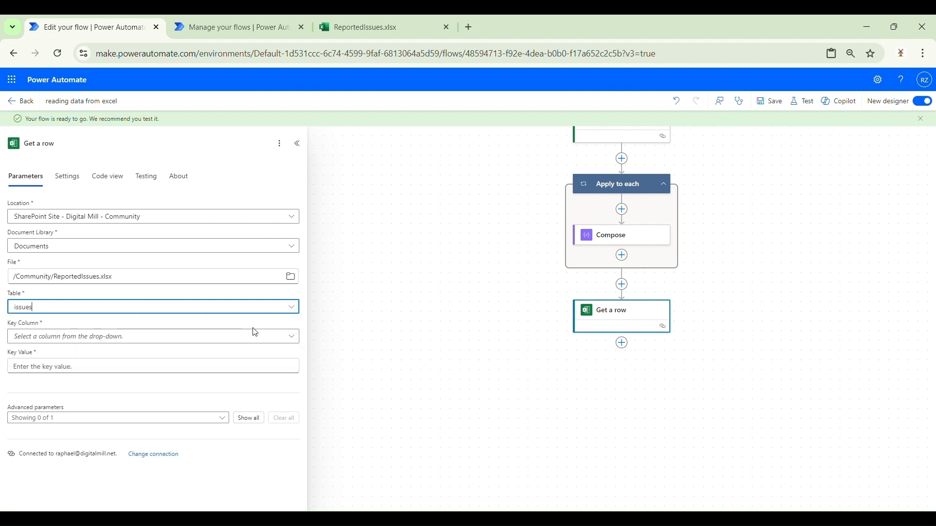
Set the key column to Issue and the key value to 3, then save the flow
left_click(292, 337)
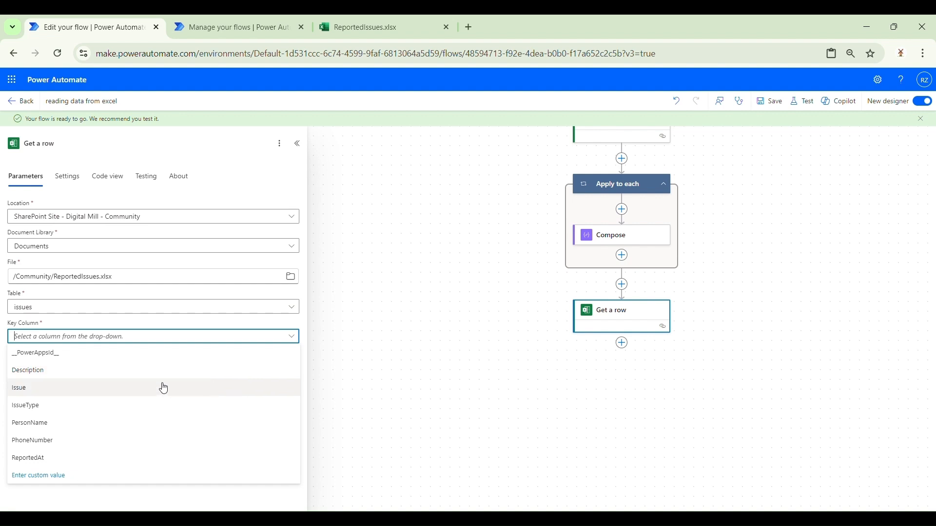
left_click(68, 393)
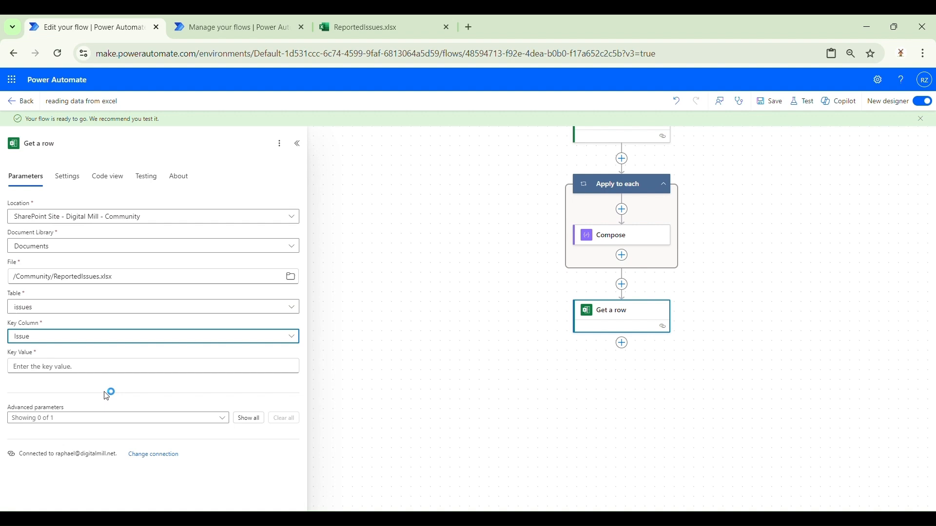
left_click(287, 368)
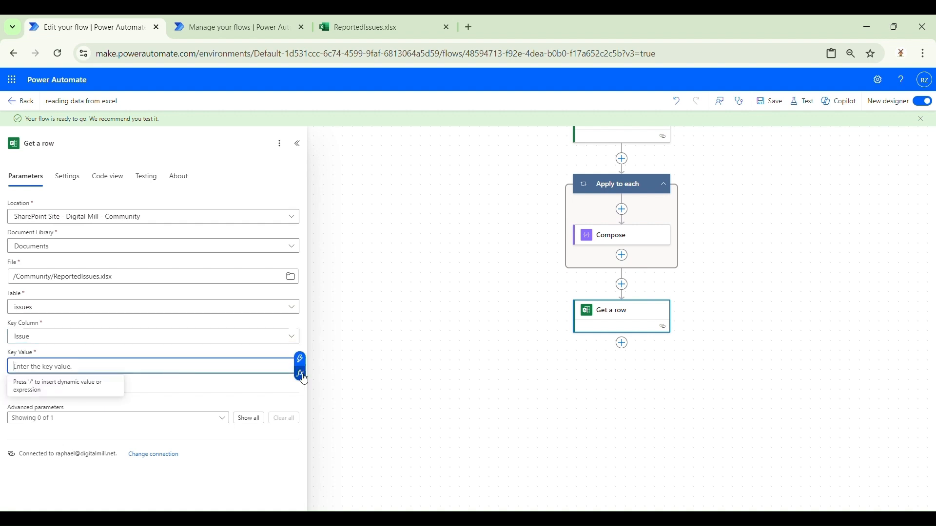
left_click(315, 361)
left_click(176, 368)
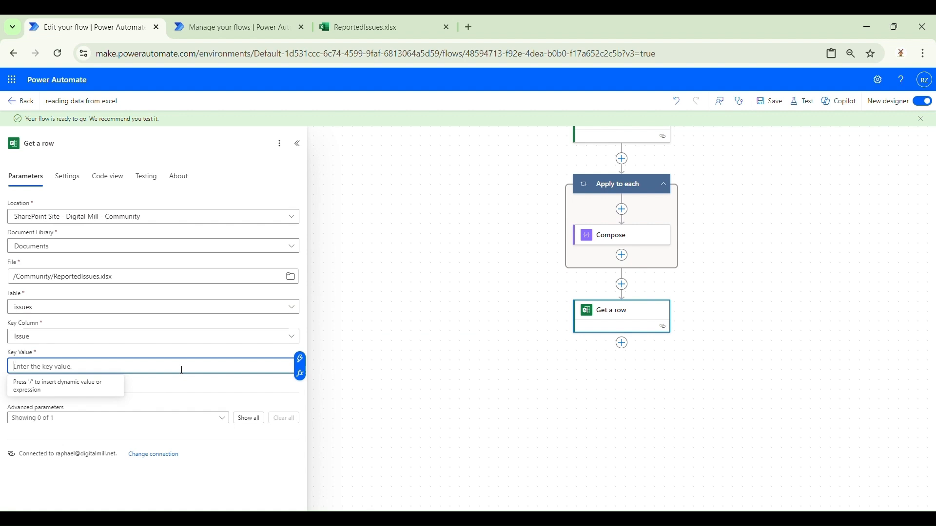
type("3")
left_click(166, 389)
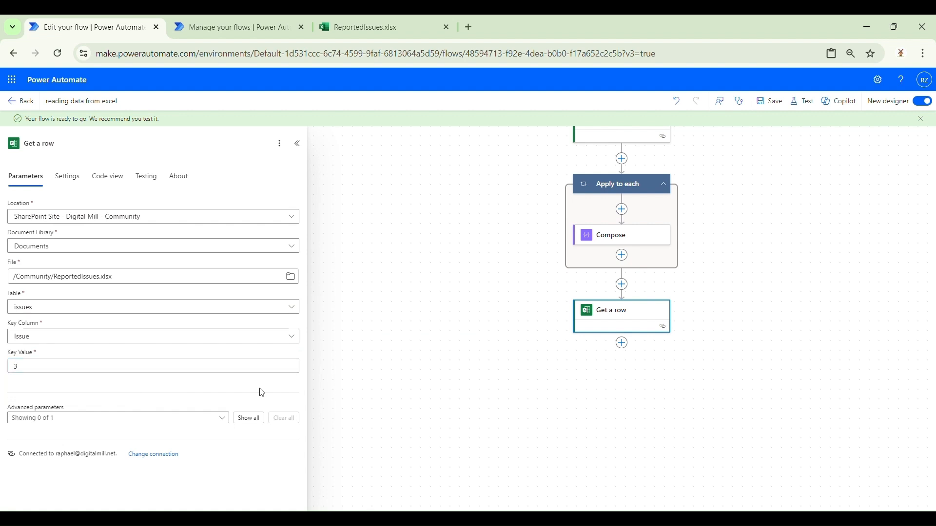
left_click(772, 102)
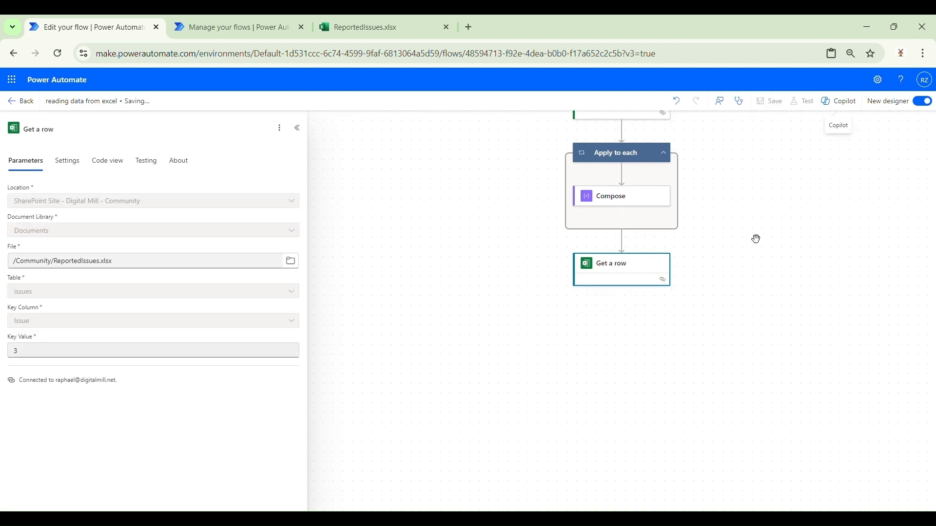
Resubmit the flow run and open the Get a row step's raw outputs
left_click(237, 27)
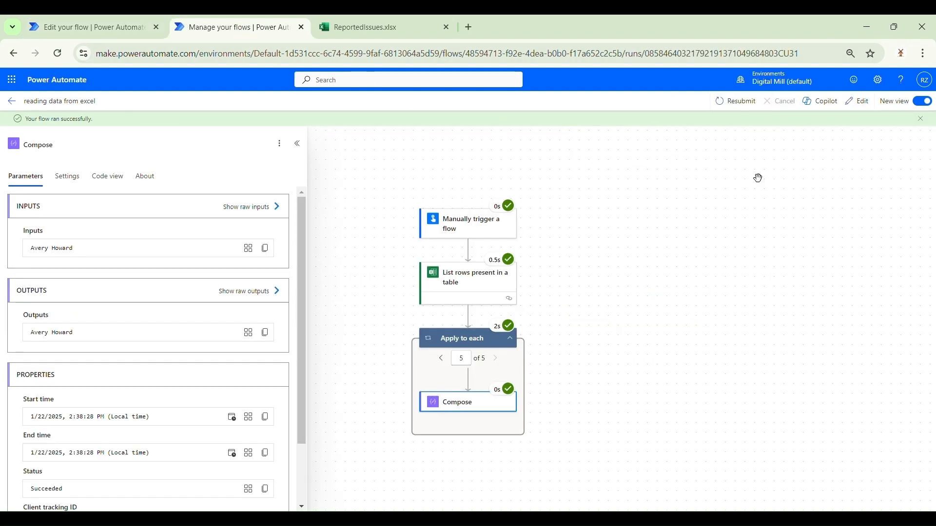
left_click(742, 108)
key("Return")
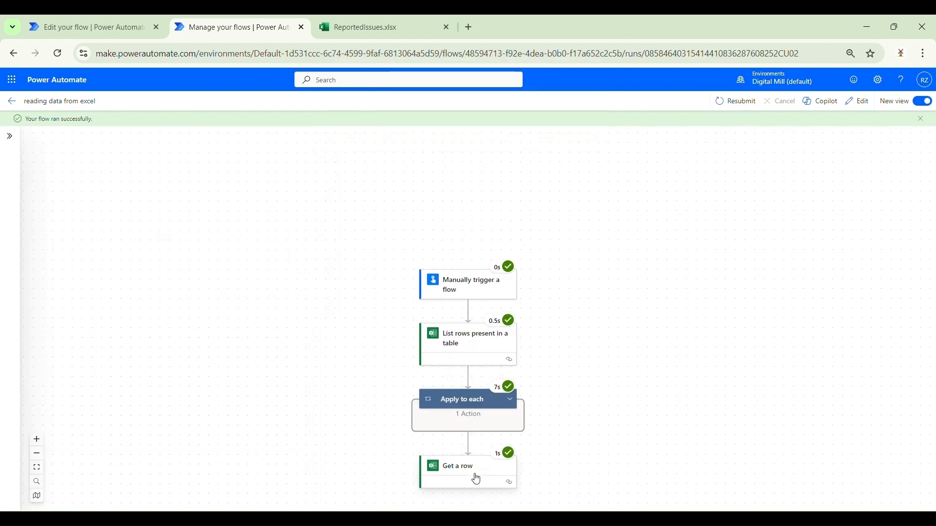
left_click(453, 478)
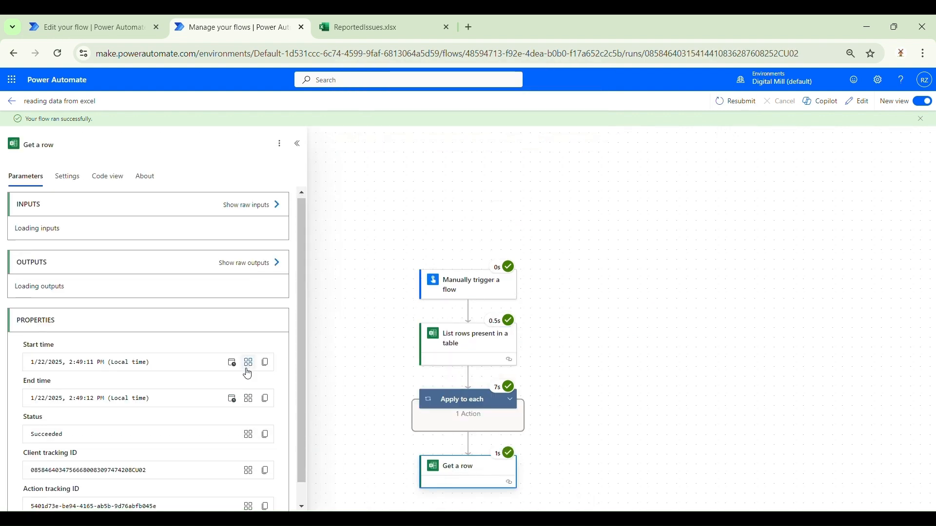
scroll(263, 341, "down", 1)
left_click(238, 244)
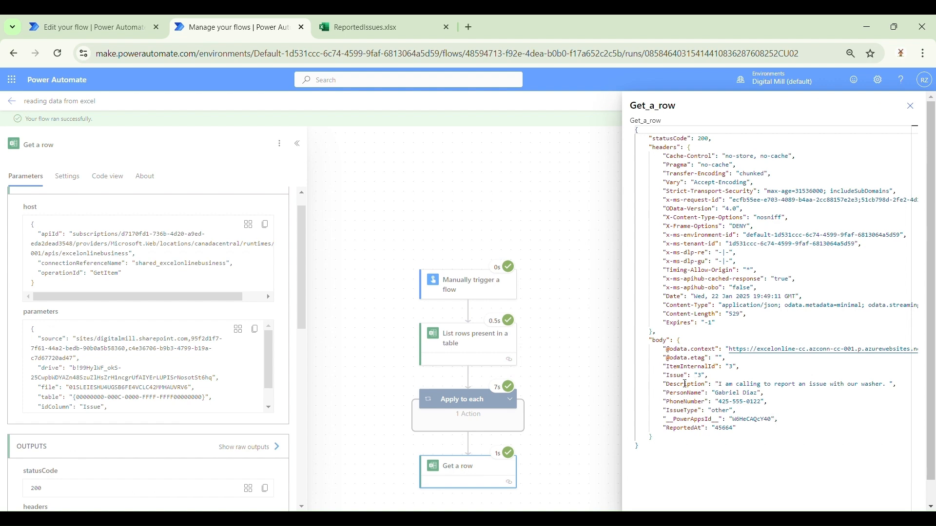
Check the returned Issue 3 washer row against PersonName cells C2, C4 and C5 in the workbook
triple_click(675, 376)
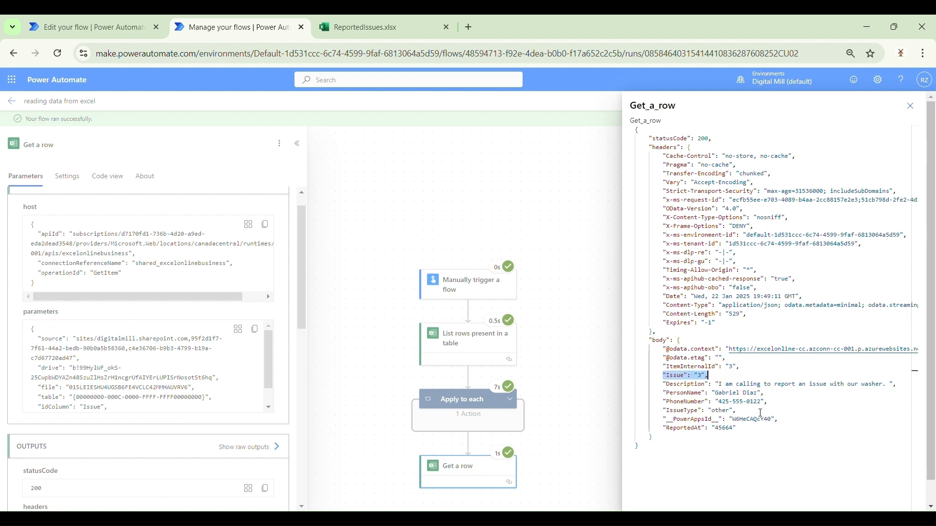
left_click_drag(715, 385, 897, 384)
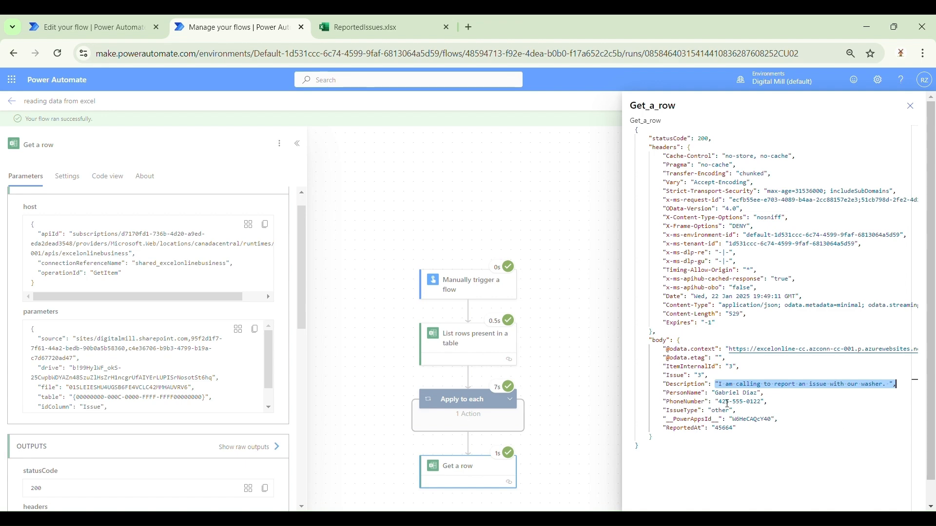
left_click_drag(719, 393, 790, 404)
left_click(447, 19)
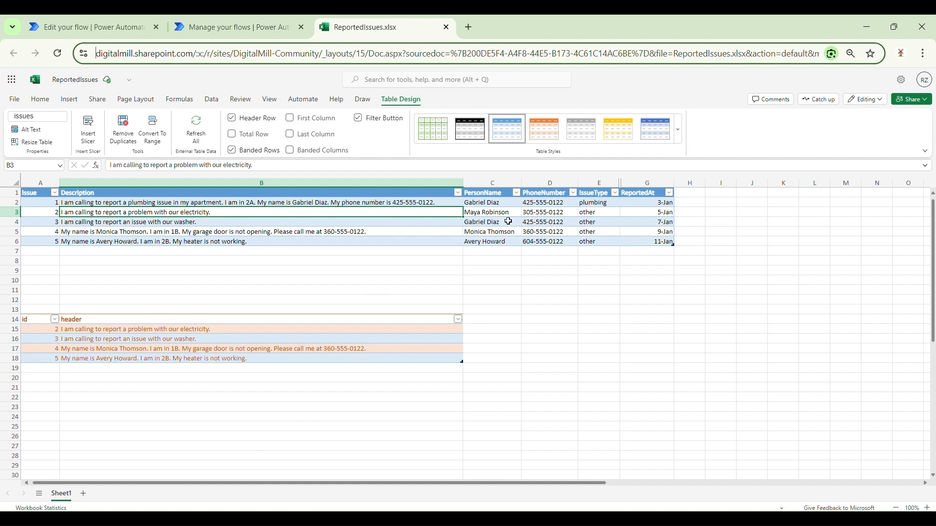
left_click(498, 205)
left_click(496, 223)
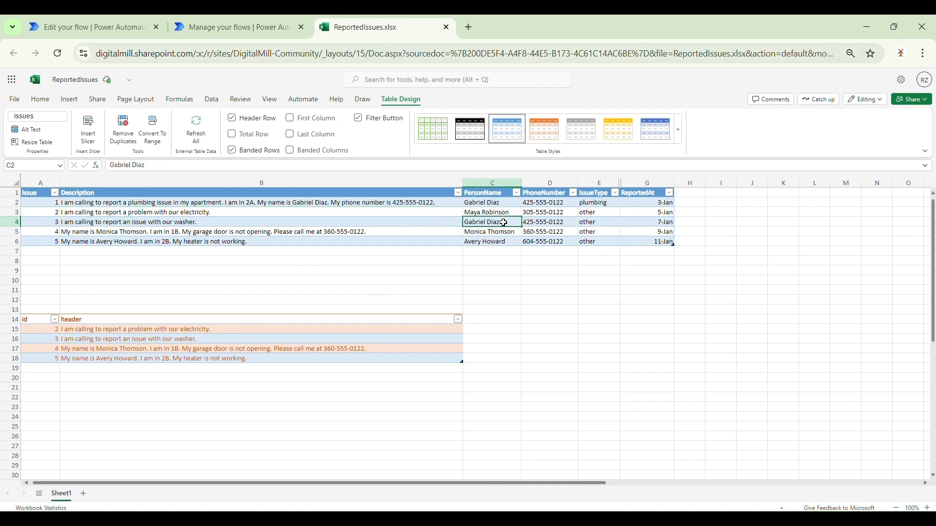
left_click(513, 207)
left_click(512, 233)
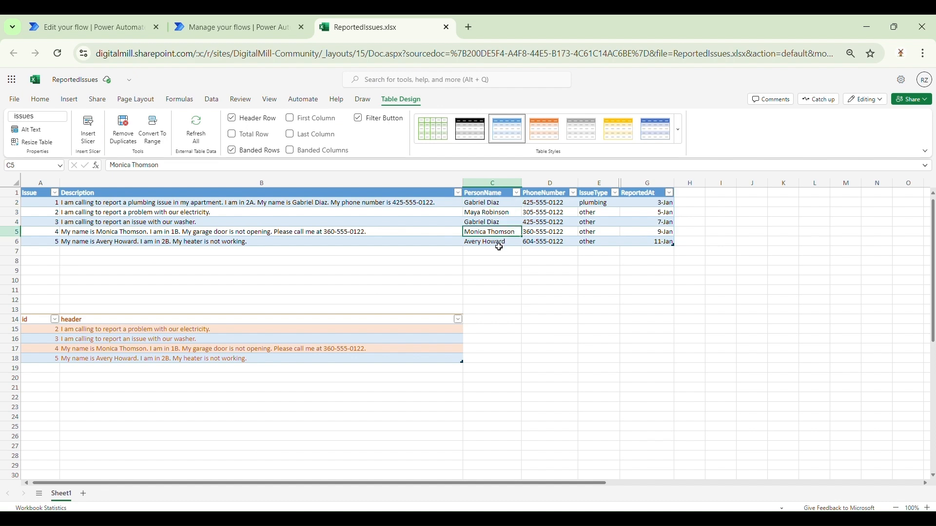
Enable the Filter Query advanced parameter on List rows present in a table
left_click(98, 22)
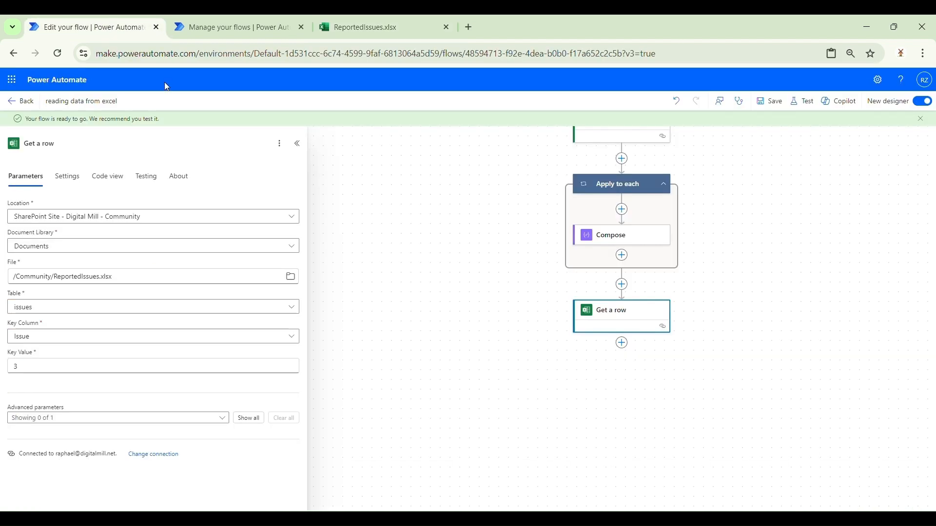
scroll(637, 338, "up", 3)
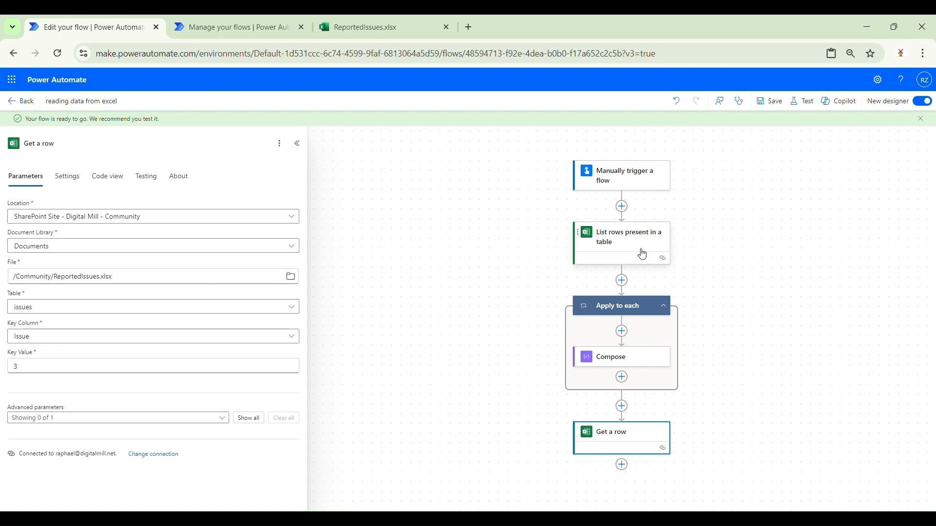
left_click(639, 247)
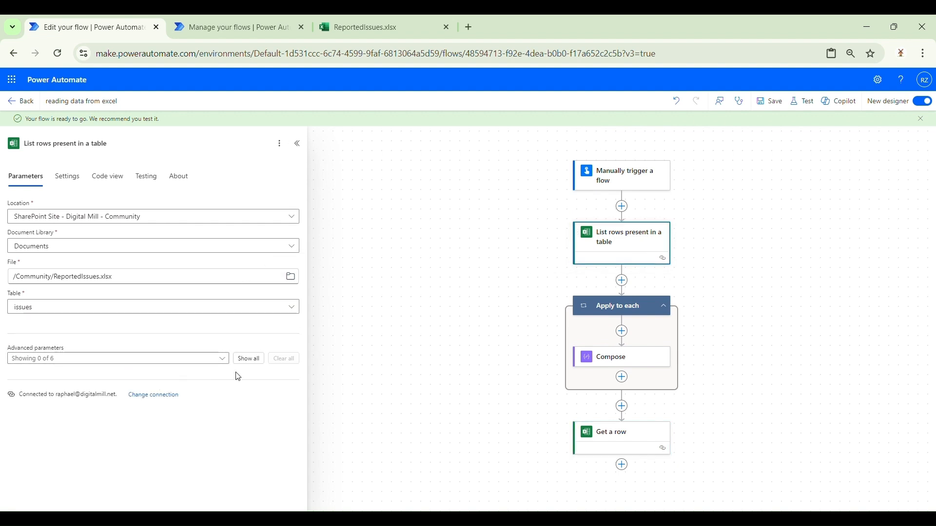
left_click(222, 359)
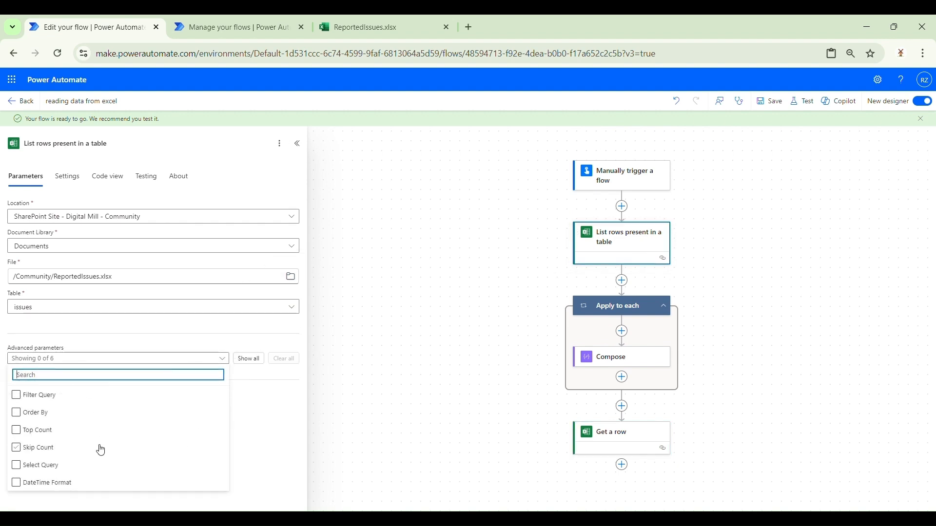
left_click(56, 414)
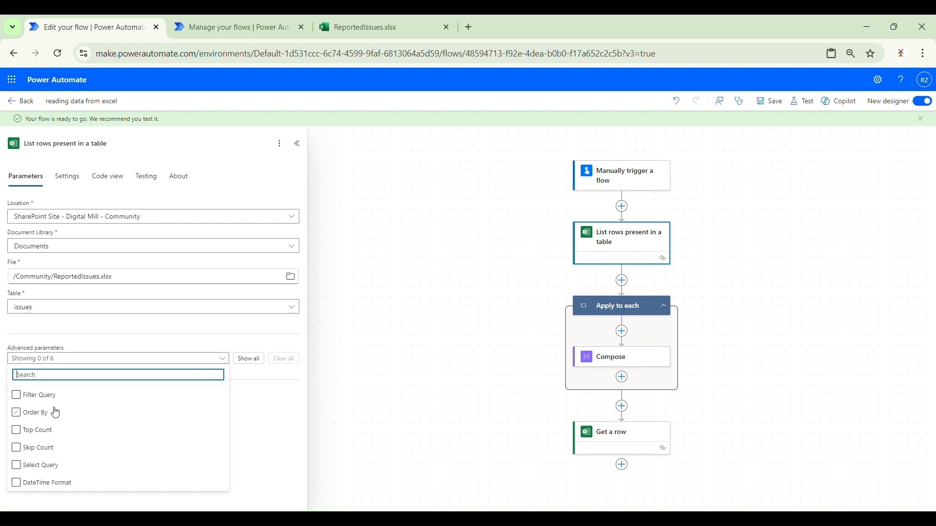
left_click(30, 401)
left_click(65, 343)
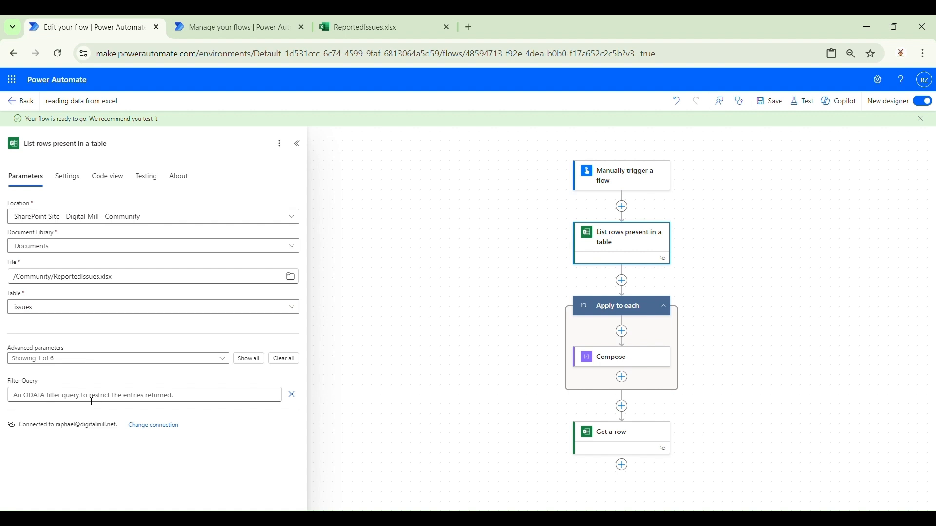
Begin the Filter Query with the PersonName column name
left_click(92, 401)
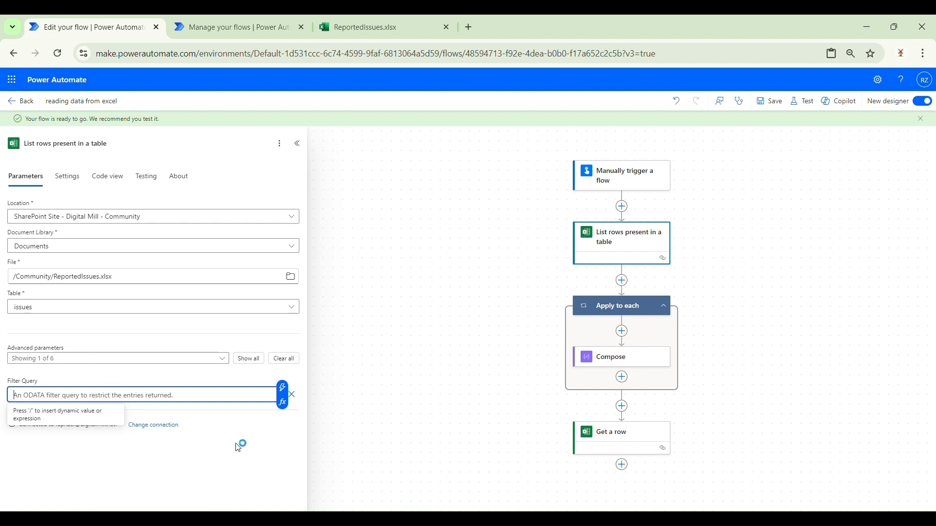
type("PersonName")
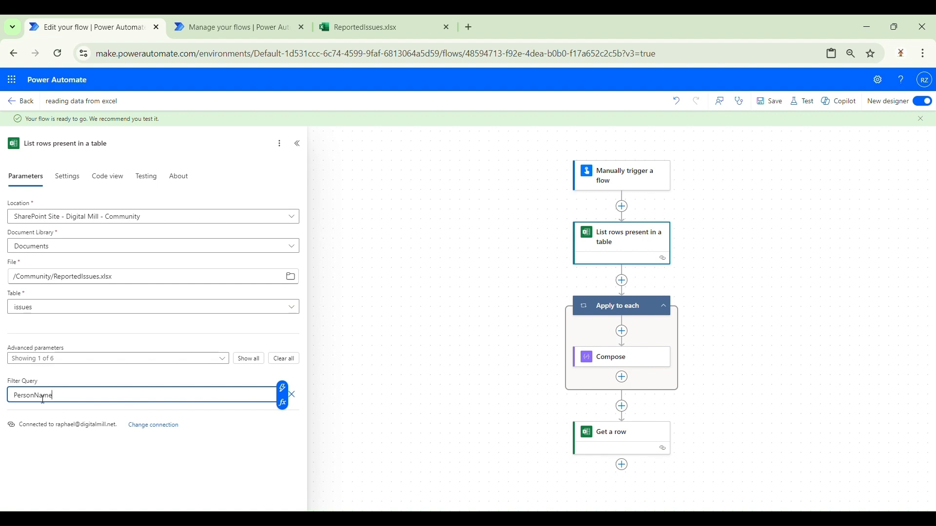
double_click(67, 403)
left_click(90, 403)
double_click(93, 404)
left_click(100, 405)
left_click_drag(14, 399, 54, 399)
left_click(93, 400)
Complete the filter as PersonName eq with the reporter's name in single quotes, then save
type("eq")
type("Gabriel Diaz")
key("ctrl+Left")
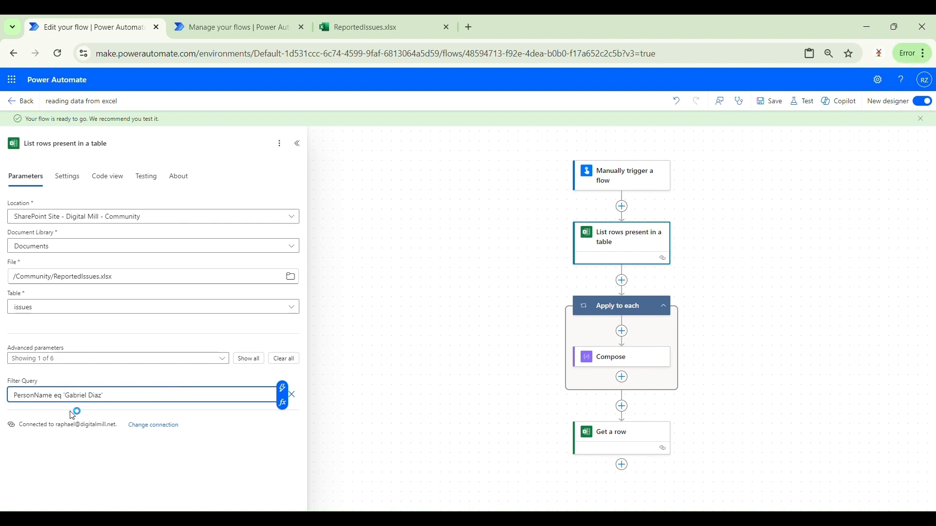
type("'")
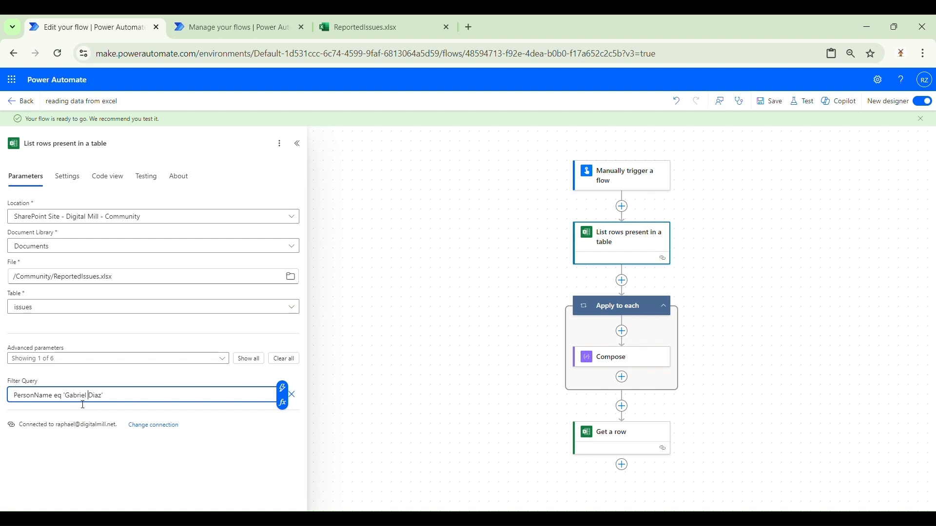
left_click(87, 396)
left_click_drag(71, 397, 68, 397)
type("g")
key("BackSpace")
type("G")
left_click(772, 102)
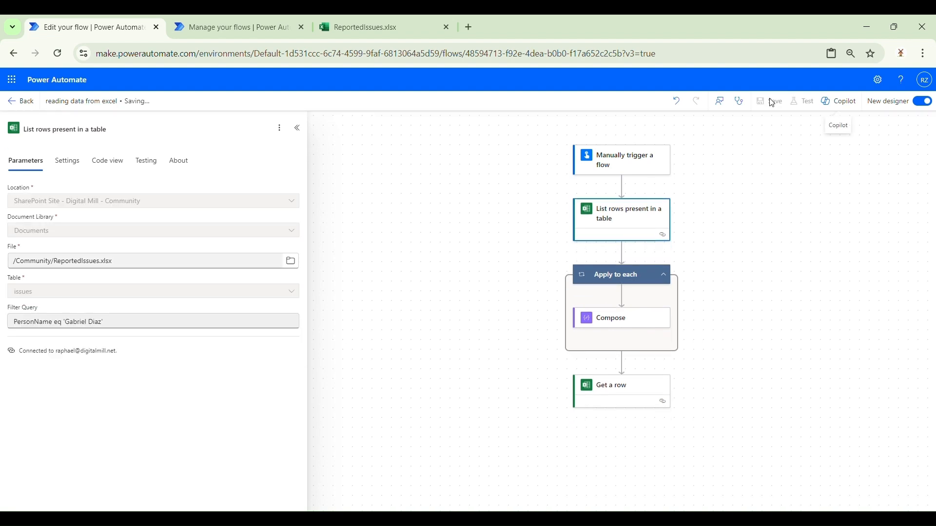
Resubmit the flow run from the earlier run's page
left_click(232, 28)
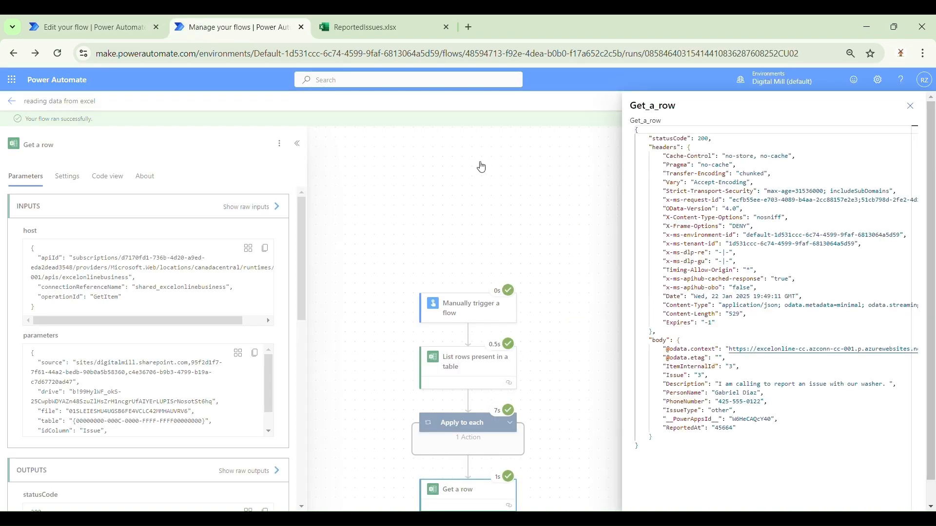
left_click(547, 190)
left_click(736, 101)
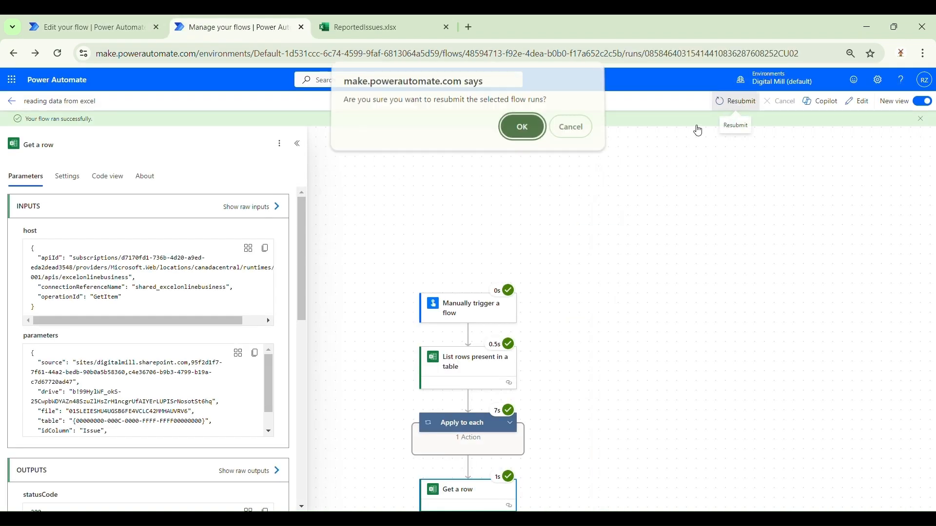
left_click(534, 136)
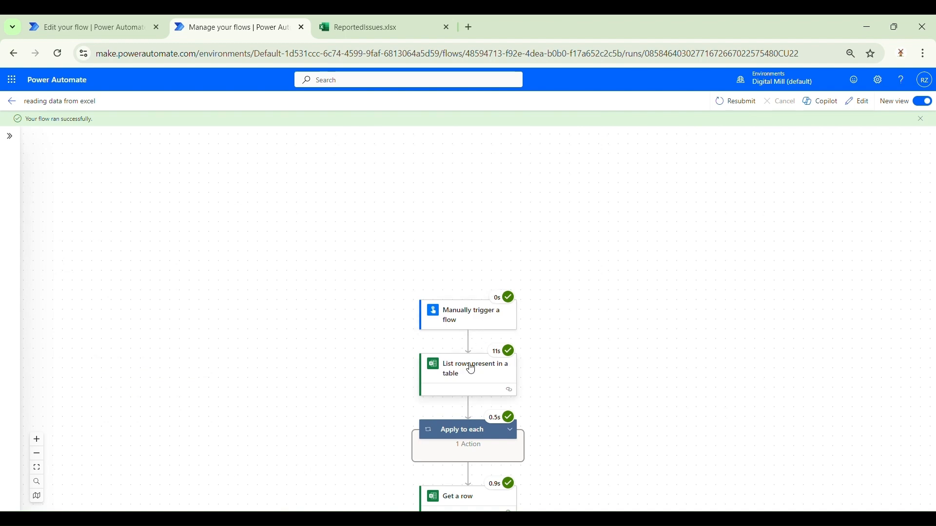
Inspect List rows raw outputs, confirming only two rows for that reporter are returned
left_click(461, 378)
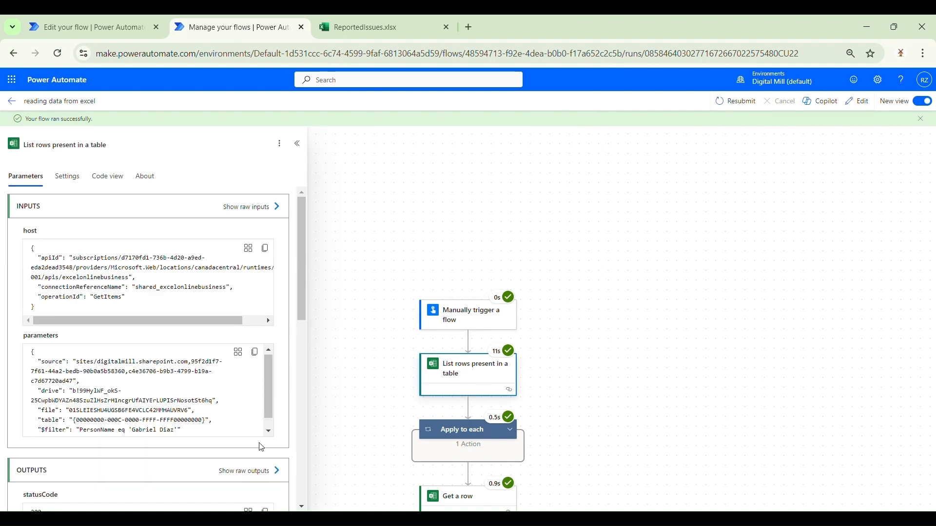
left_click(254, 472)
scroll(864, 384, "down", 3)
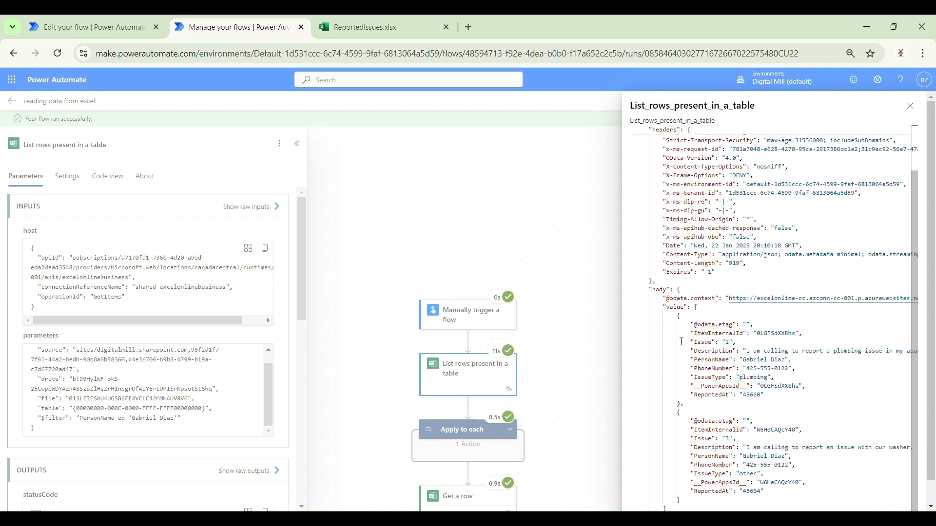
left_click_drag(681, 322, 683, 495)
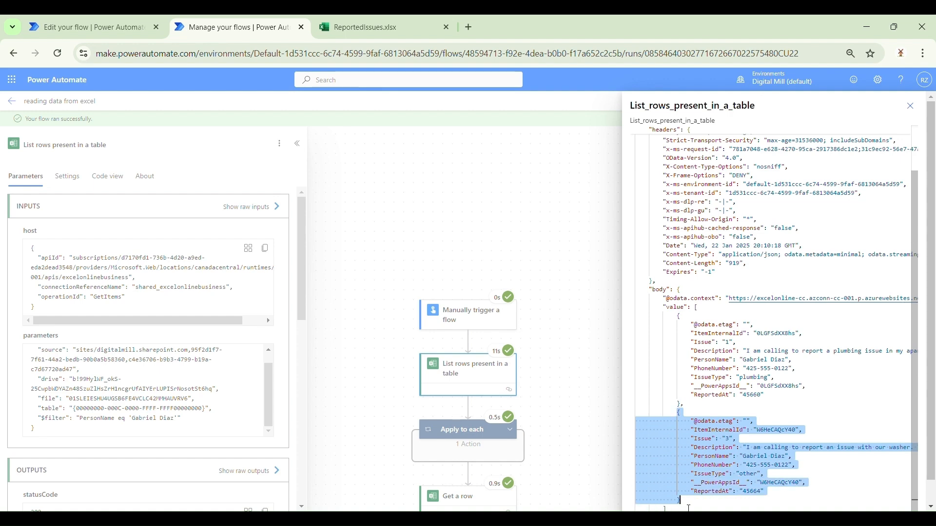
left_click(760, 474)
left_click(705, 457)
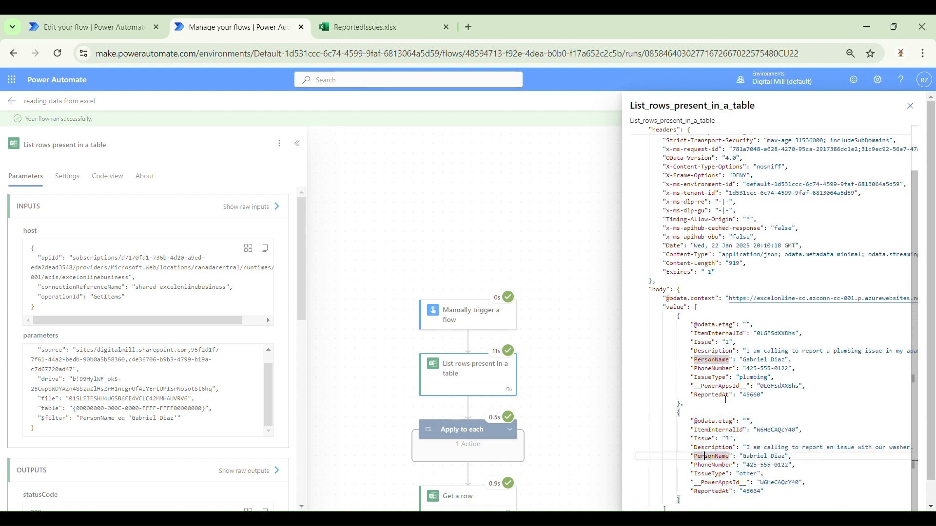
Expand Apply to each and step through its two Compose iteration results
left_click(467, 431)
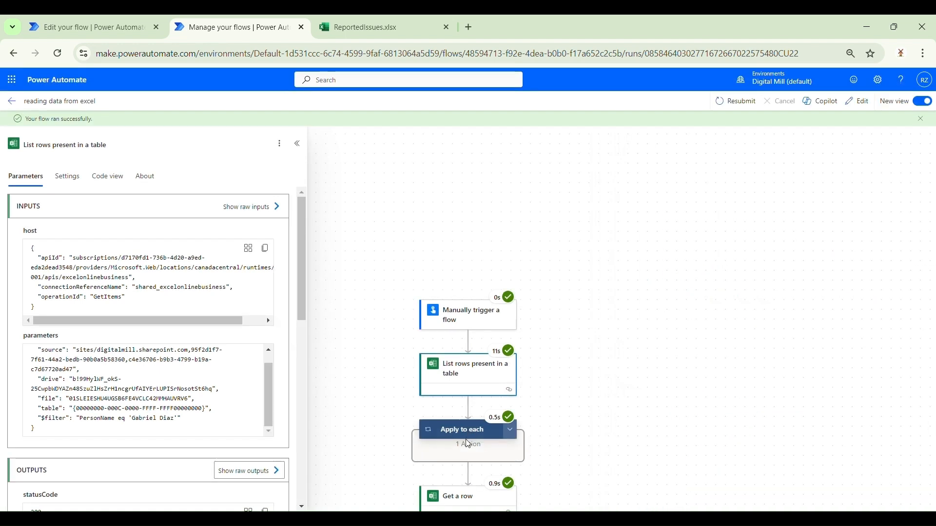
scroll(559, 440, "down", 1)
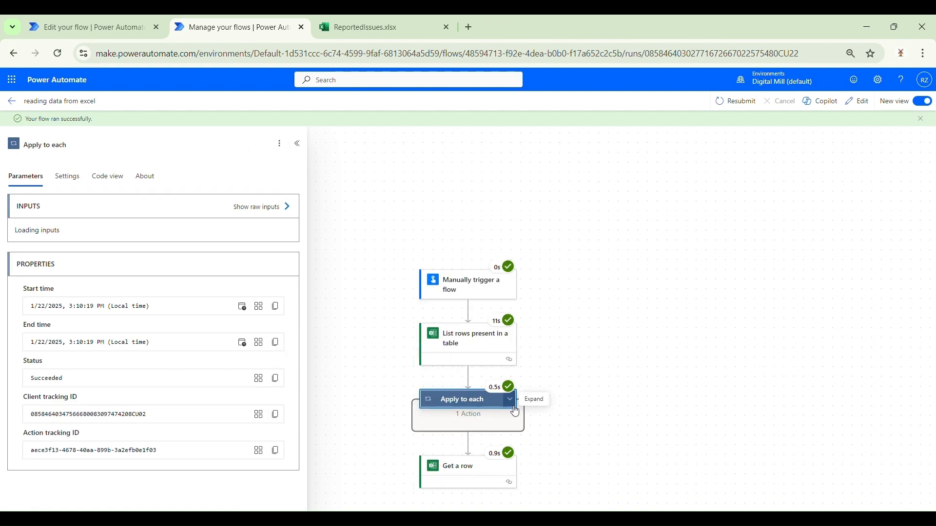
left_click(511, 400)
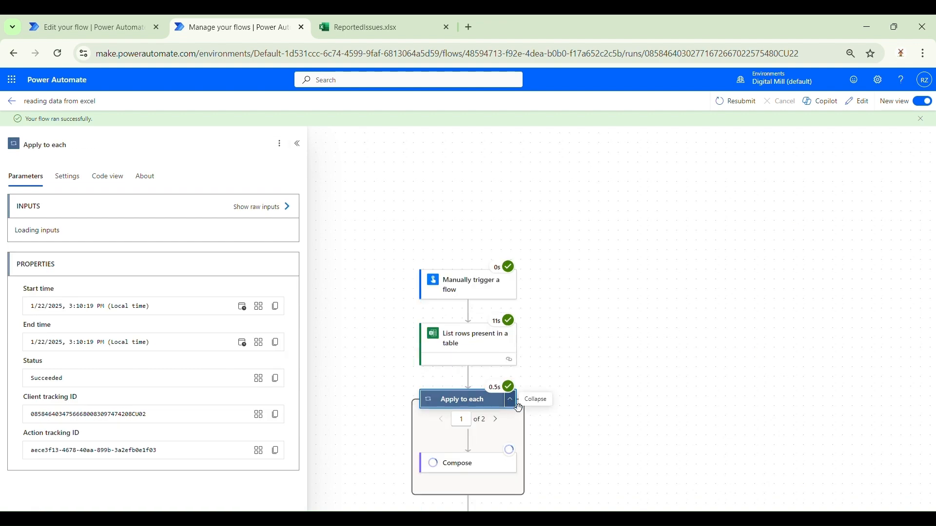
left_click(458, 464)
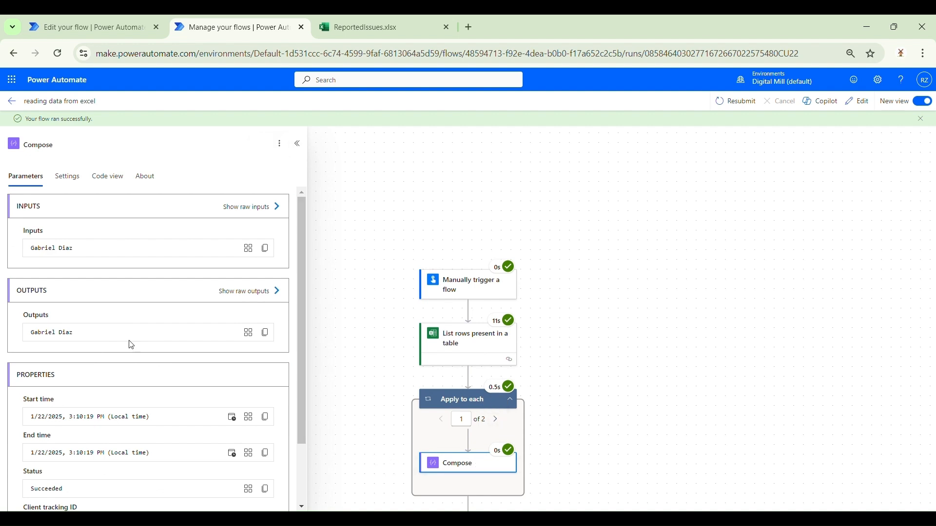
left_click_drag(129, 342, 2, 313)
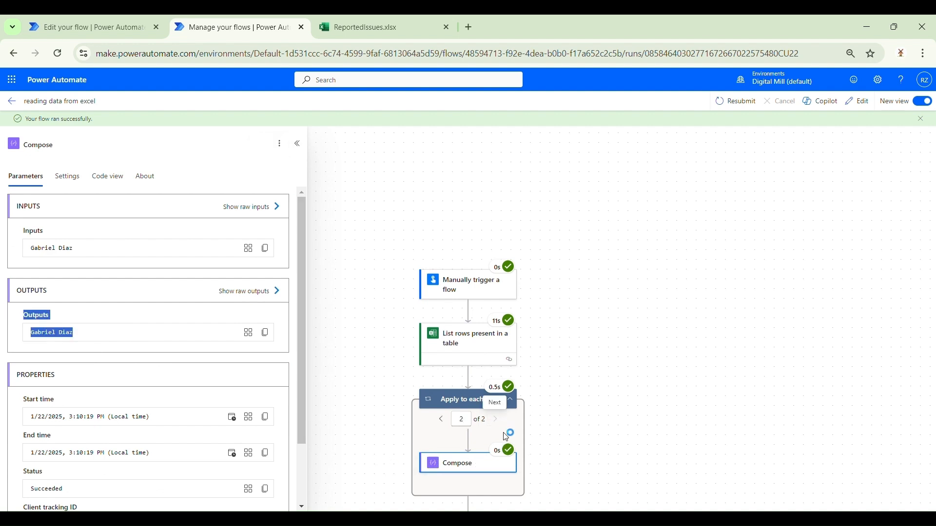
left_click(496, 420)
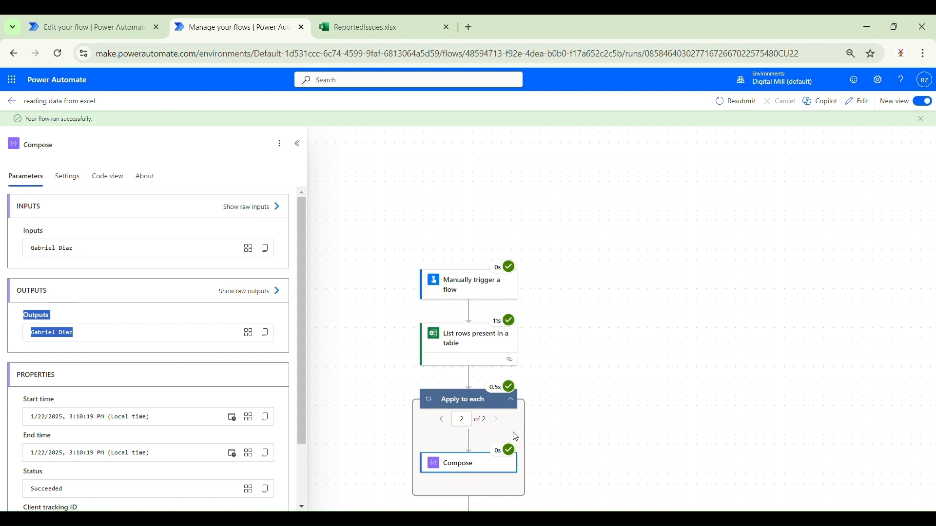